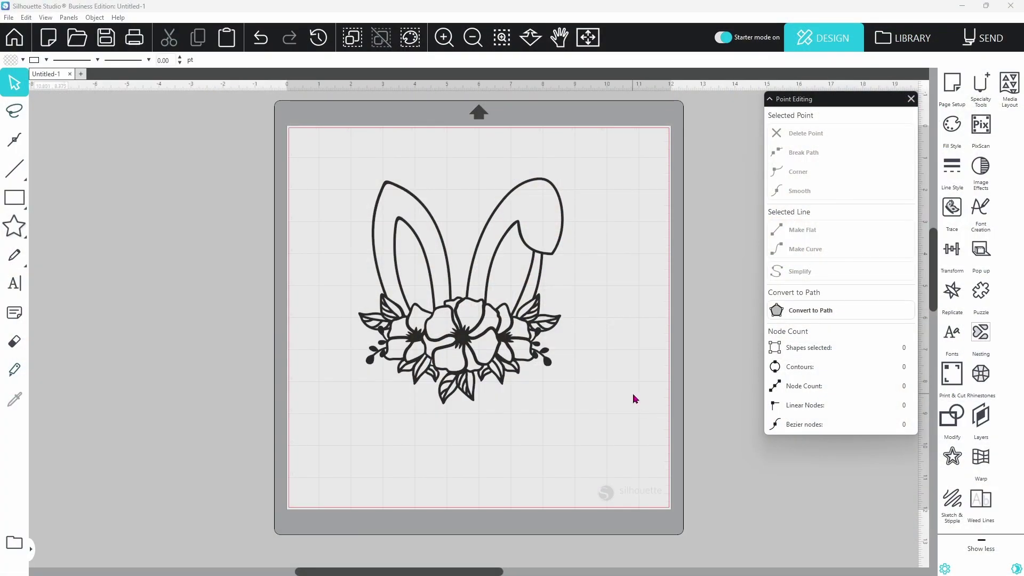
# Preview the bunny-ears floral design's cut lines in Send, then clear it from the mat.
pyautogui.click(986, 43)
pyautogui.moveTo(27, 181)
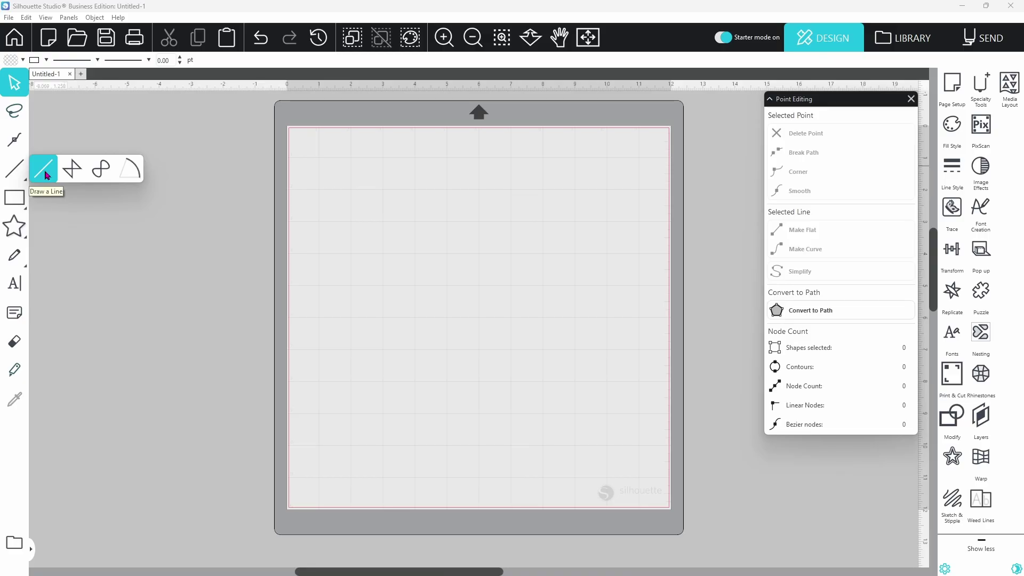
# Draw a 5.9-inch horizontal line near the top of the mat and open its end points for editing.
pyautogui.click(47, 175)
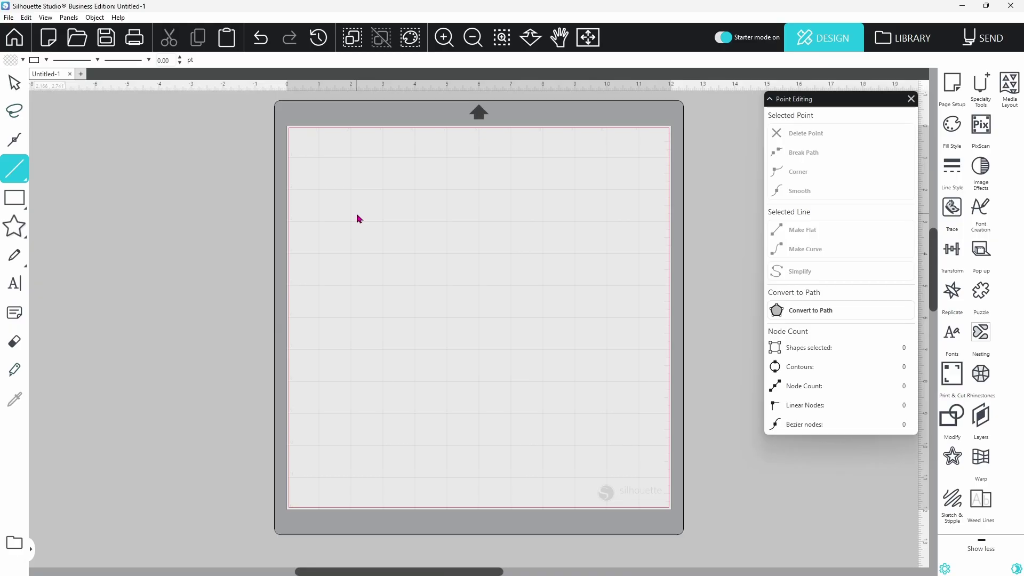
pyautogui.moveTo(357, 215); pyautogui.dragTo(548, 218)
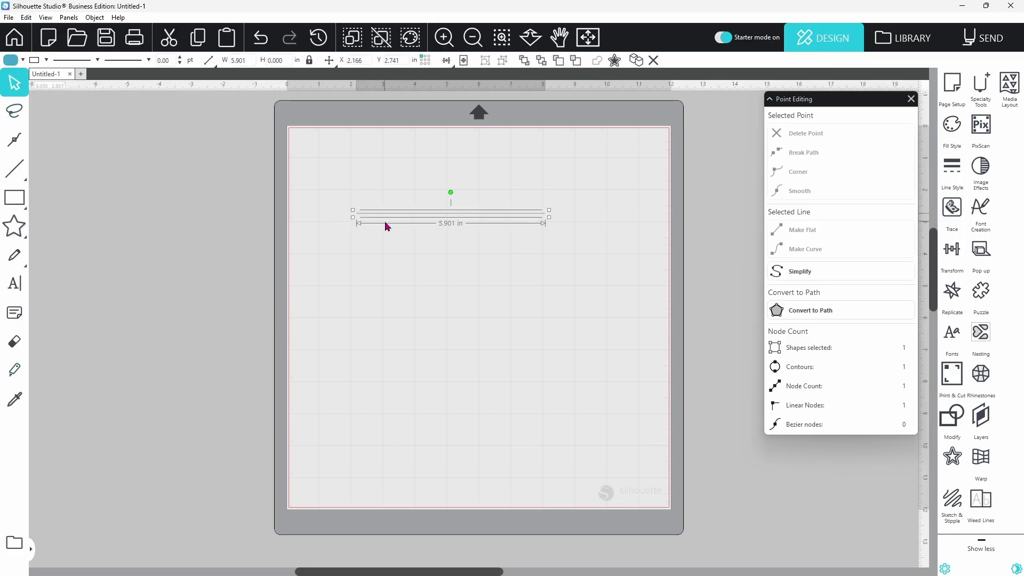
pyautogui.doubleClick(437, 216)
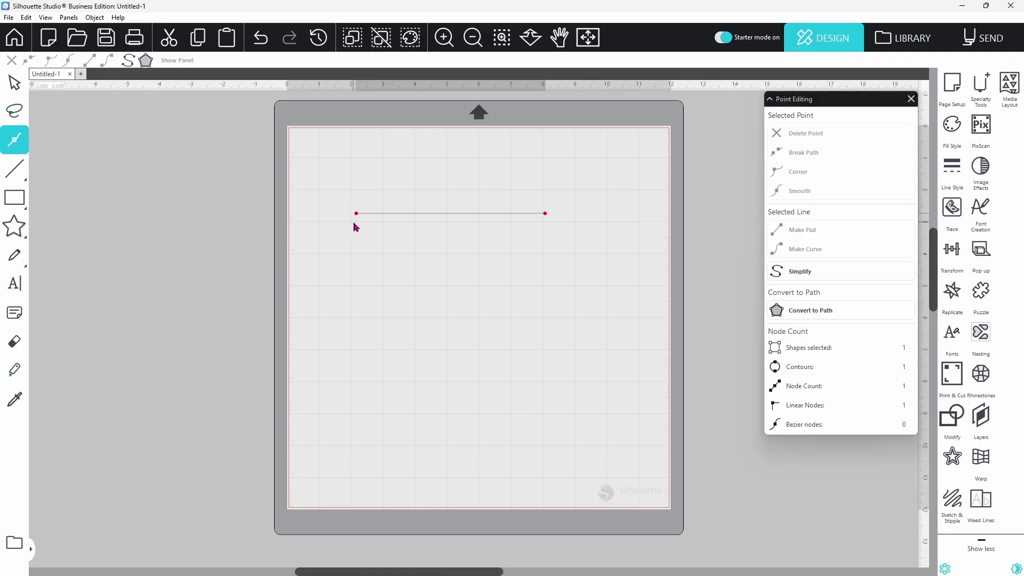
# Draw a rectangle below the line and select its top-left corner point for editing.
pyautogui.click(43, 197)
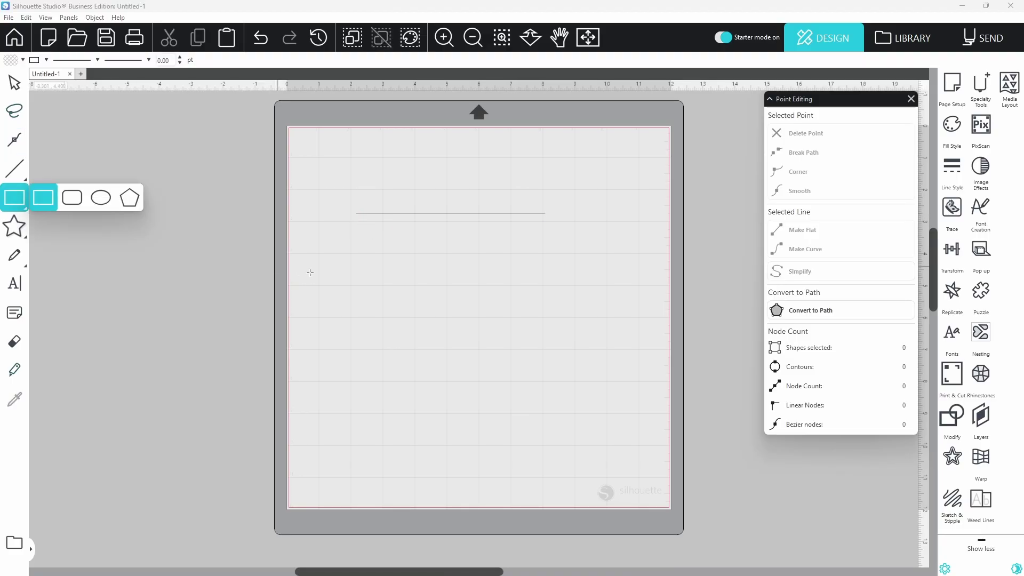
pyautogui.moveTo(363, 241); pyautogui.dragTo(558, 425)
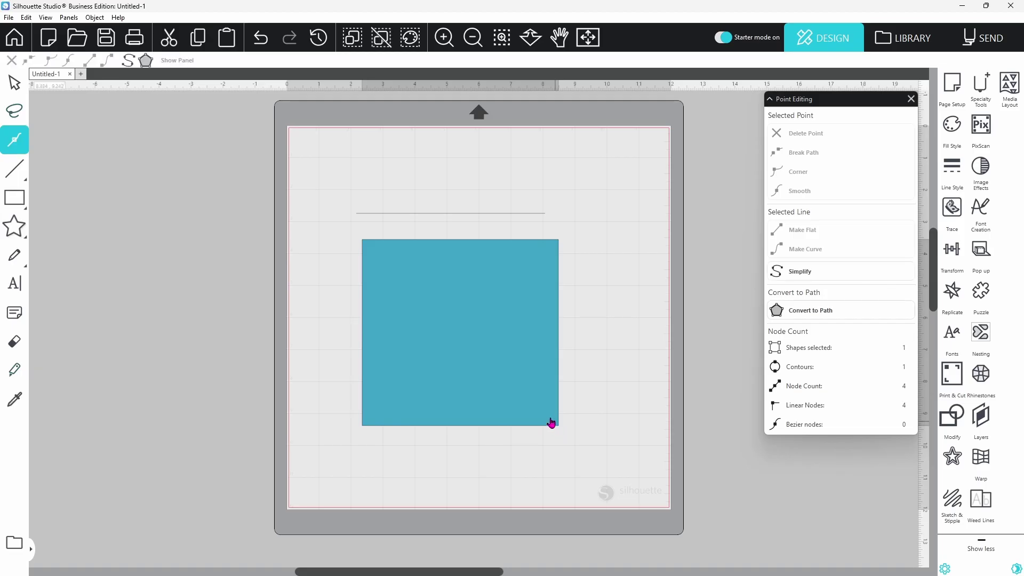
pyautogui.doubleClick(507, 384)
pyautogui.click(363, 241)
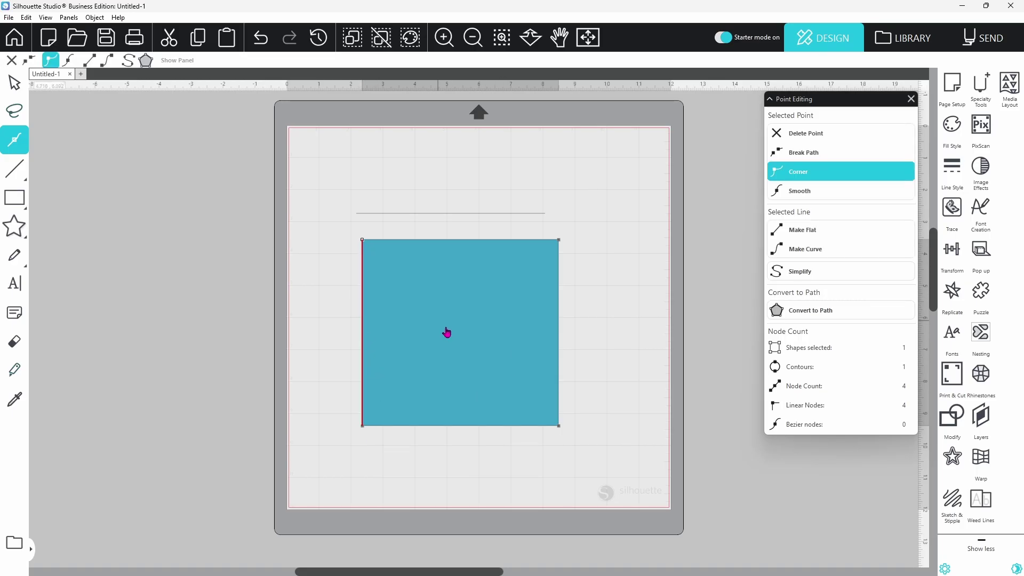
pyautogui.click(615, 350)
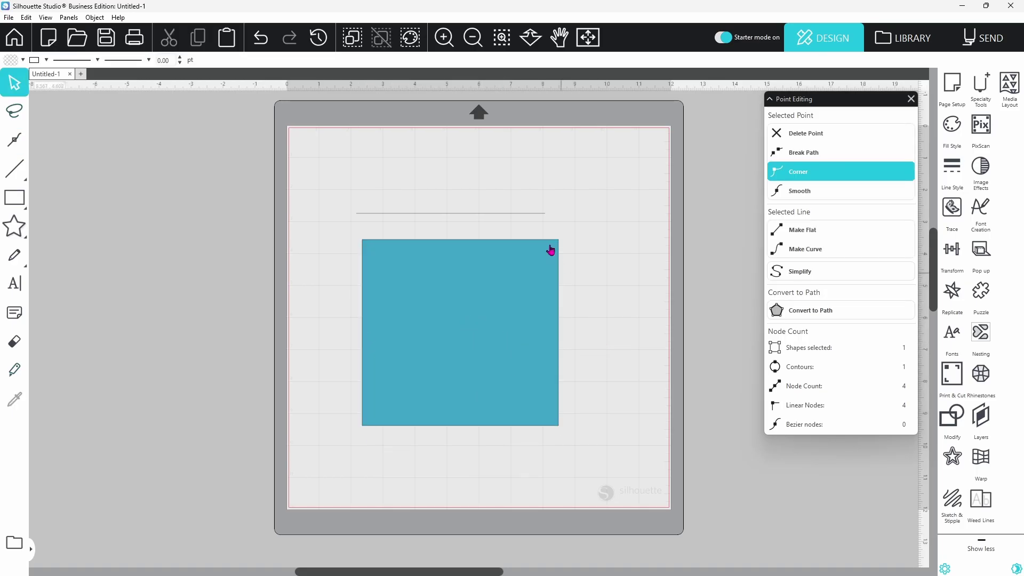
# Delete the horizontal line and the rectangle, leaving the mat empty.
pyautogui.click(518, 214)
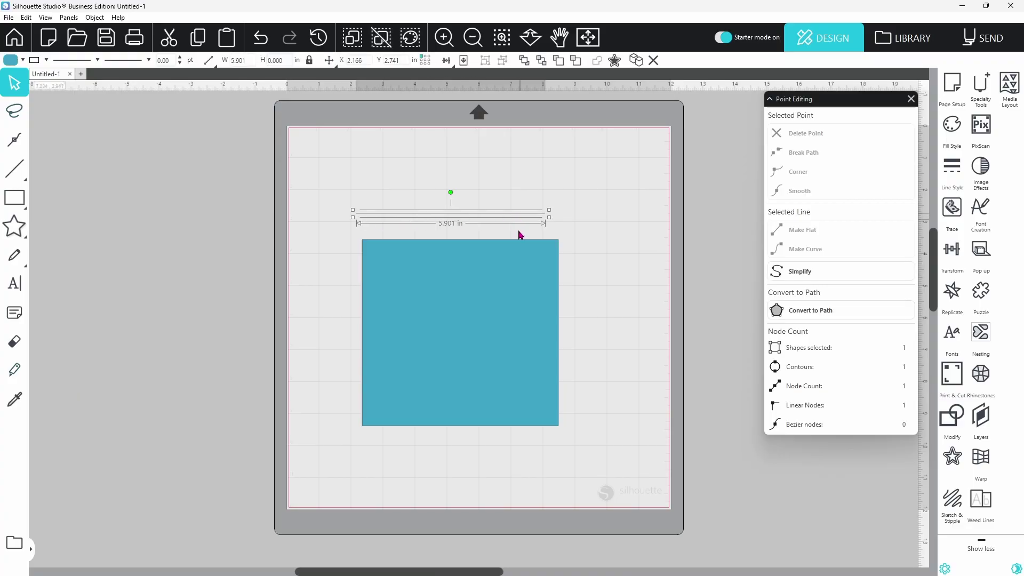
pyautogui.rightClick(531, 294)
pyautogui.click(555, 385)
pyautogui.click(14, 168)
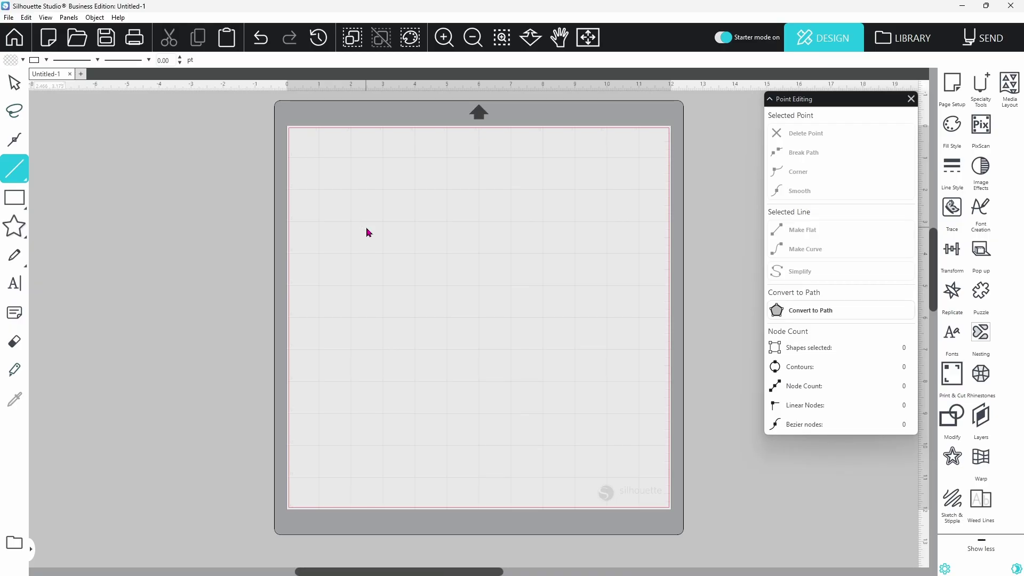
# Draw a 6.268-inch horizontal line, a vertical line below its left end, and a lower-right diagonal.
pyautogui.moveTo(366, 232); pyautogui.dragTo(567, 237)
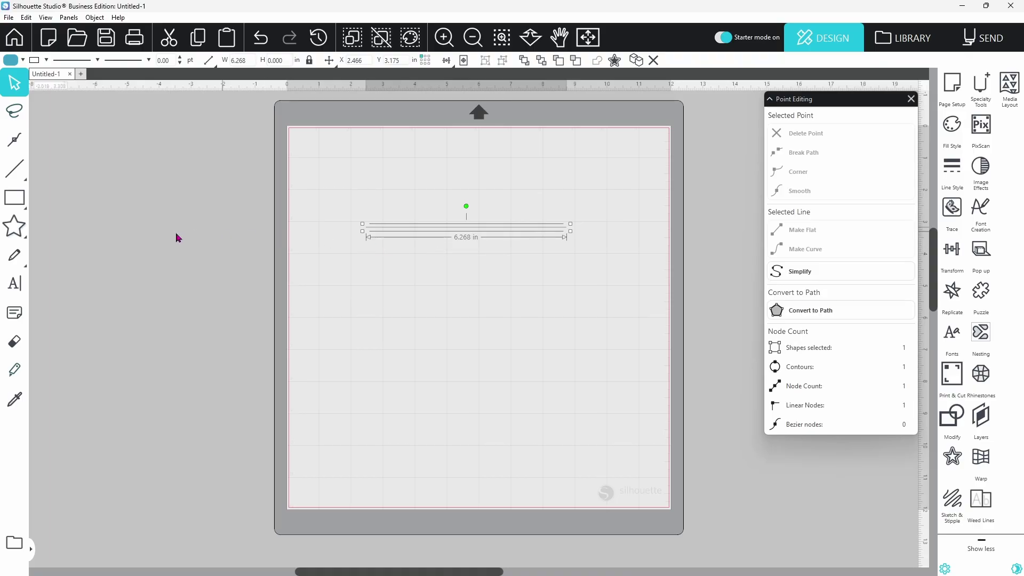
pyautogui.click(14, 169)
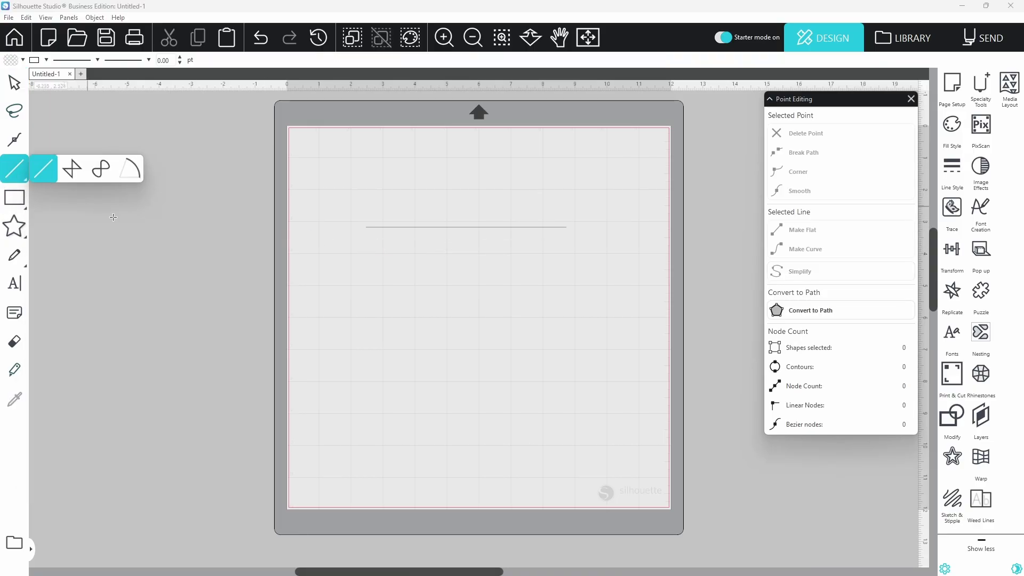
pyautogui.moveTo(368, 243); pyautogui.dragTo(368, 421)
pyautogui.click(14, 169)
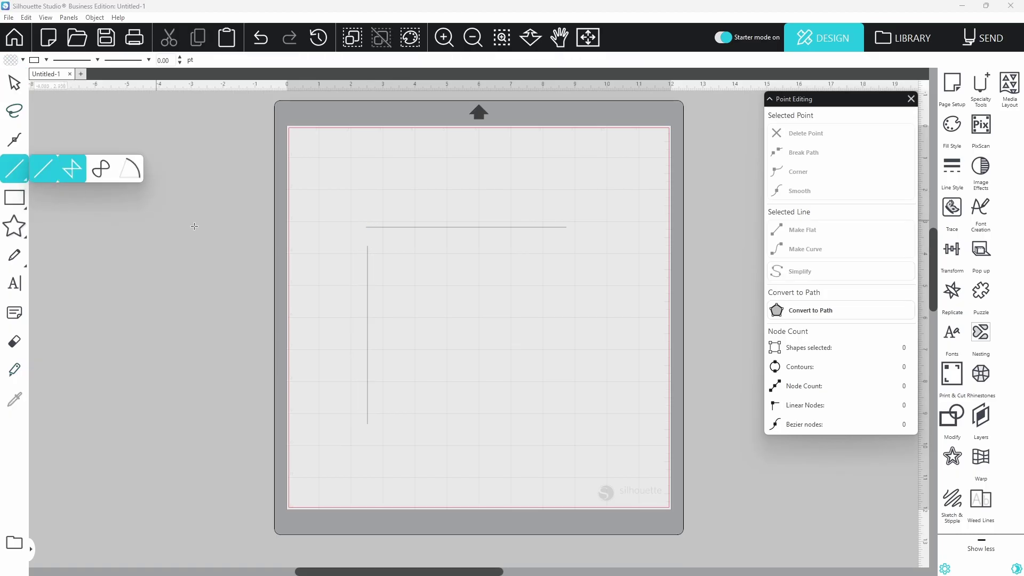
pyautogui.moveTo(381, 244); pyautogui.dragTo(579, 414)
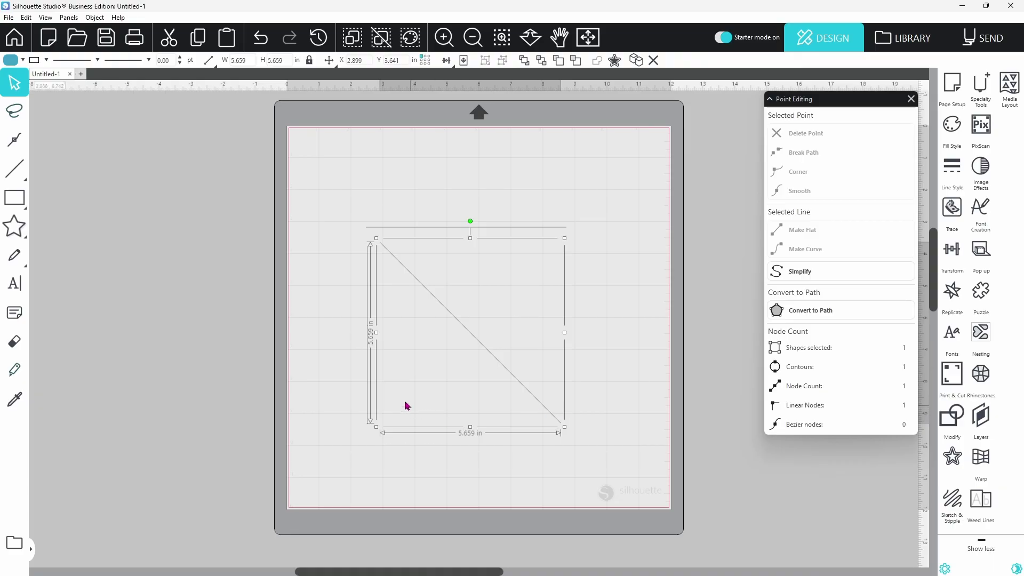
pyautogui.click(326, 348)
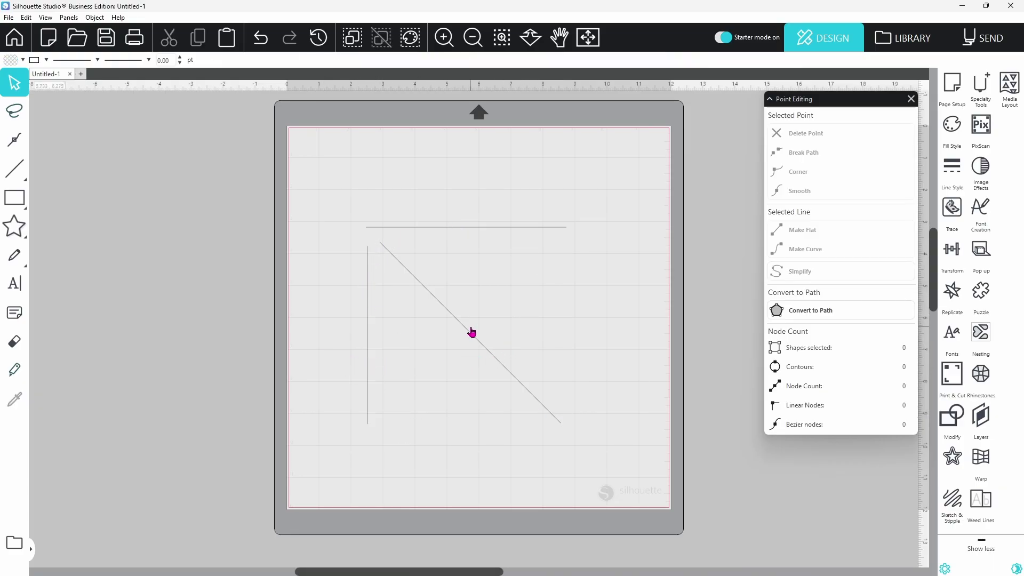
# Undo the vertical and diagonal lines, and set the line width to 0.00 pt after trying 0.25.
pyautogui.hotkey('ctrl', 'z')
pyautogui.hotkey('ctrl', 'z')
pyautogui.hotkey('ctrl', 'z')
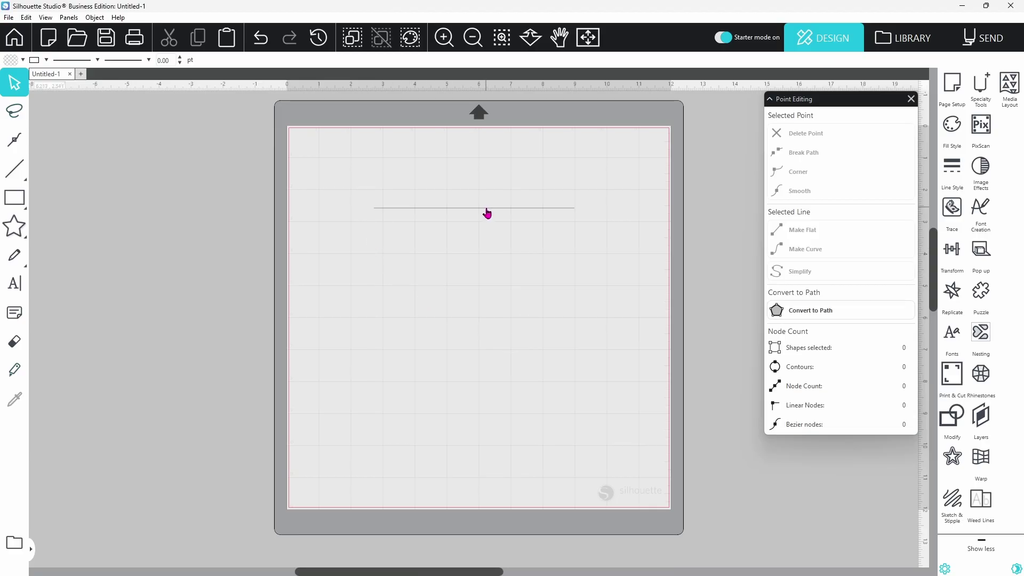
pyautogui.click(181, 59)
pyautogui.click(180, 64)
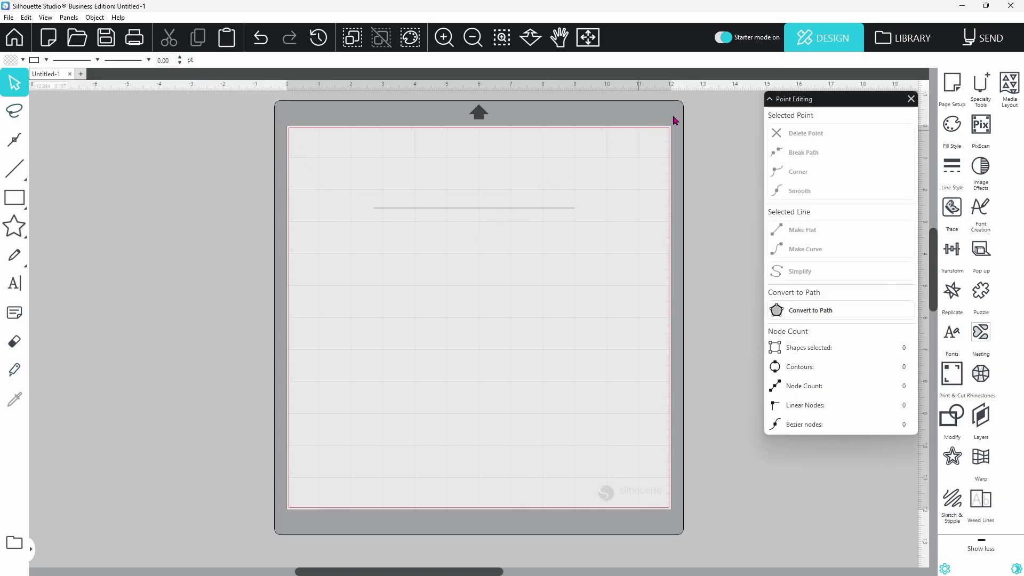
pyautogui.click(972, 42)
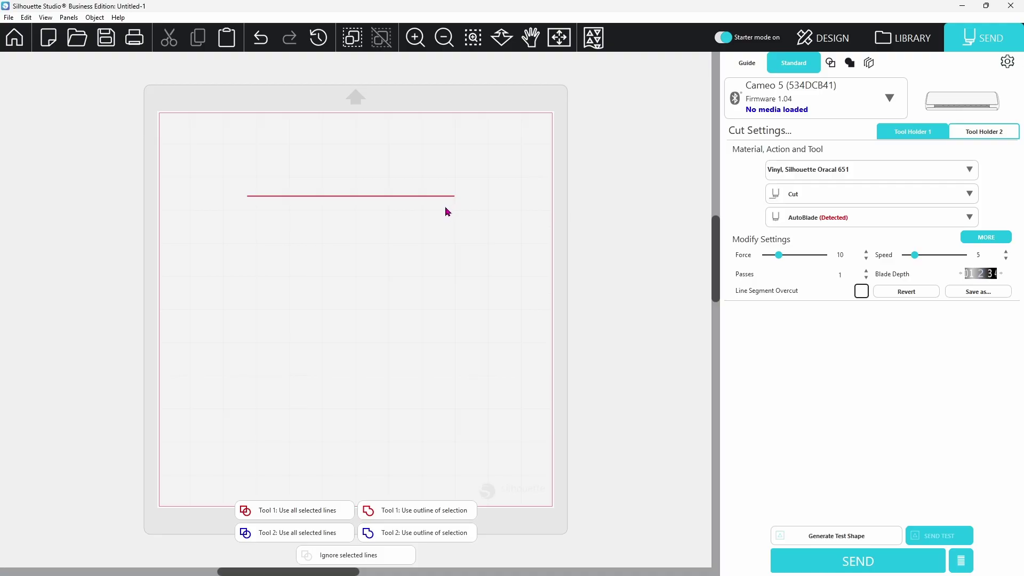
pyautogui.click(823, 38)
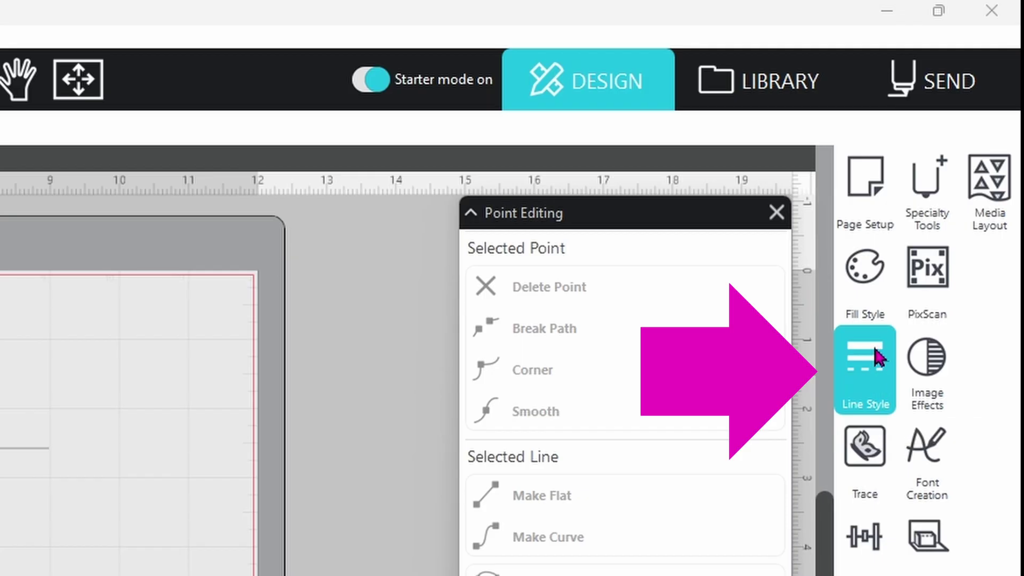
# Open Line Style for the horizontal line, check Line Color, and browse the dash style list.
pyautogui.click(863, 370)
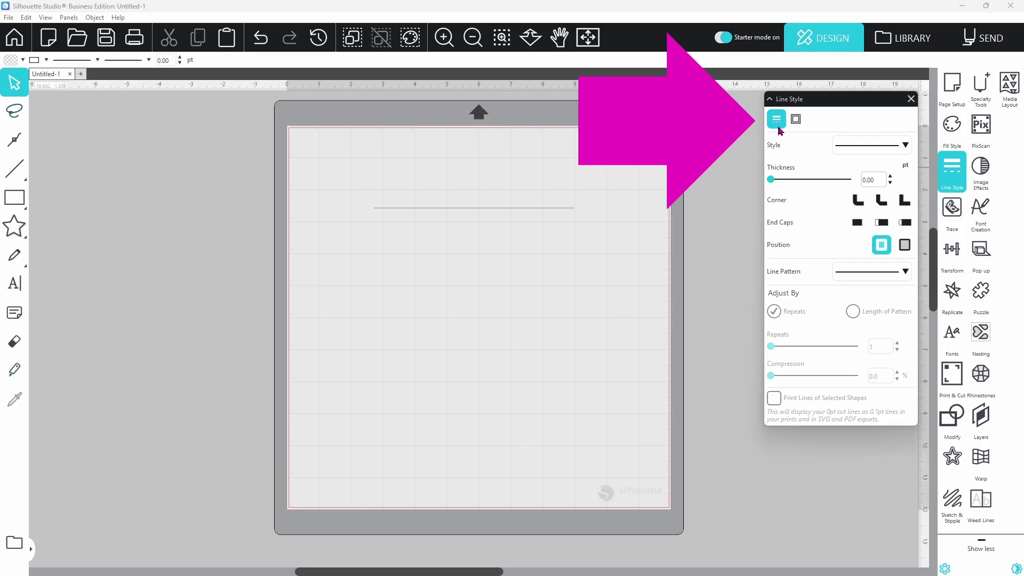
pyautogui.click(795, 123)
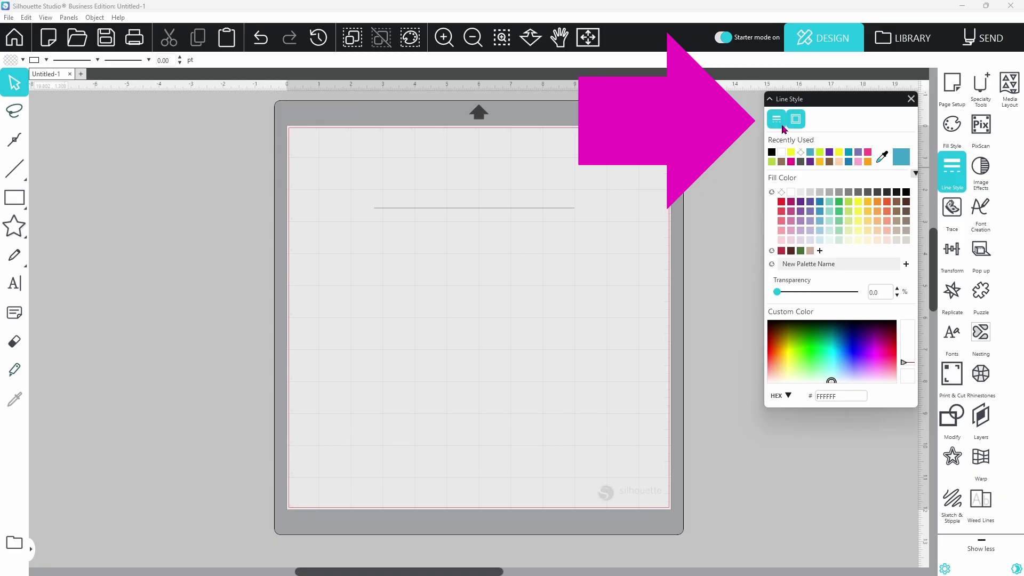
pyautogui.click(777, 119)
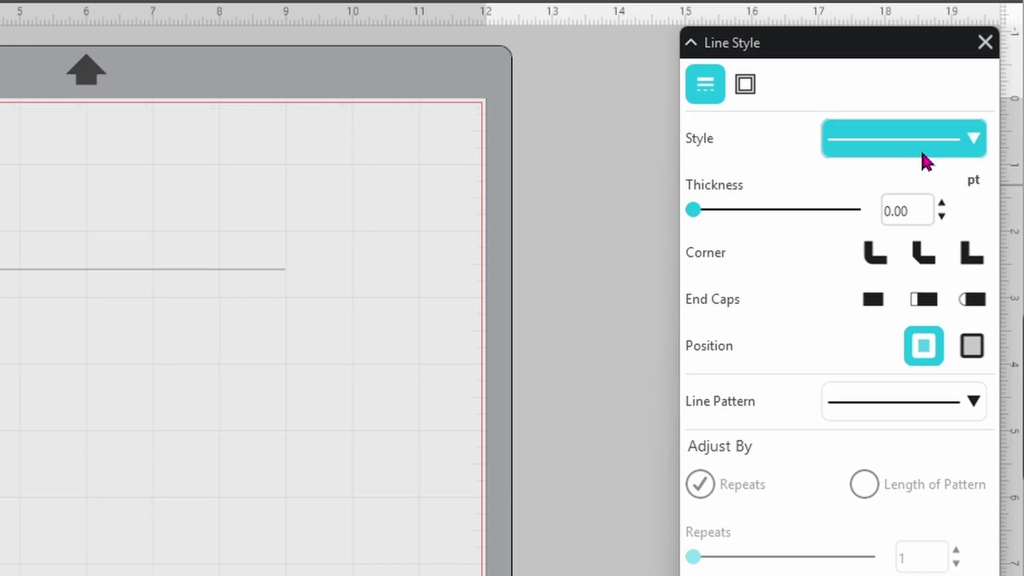
pyautogui.click(977, 140)
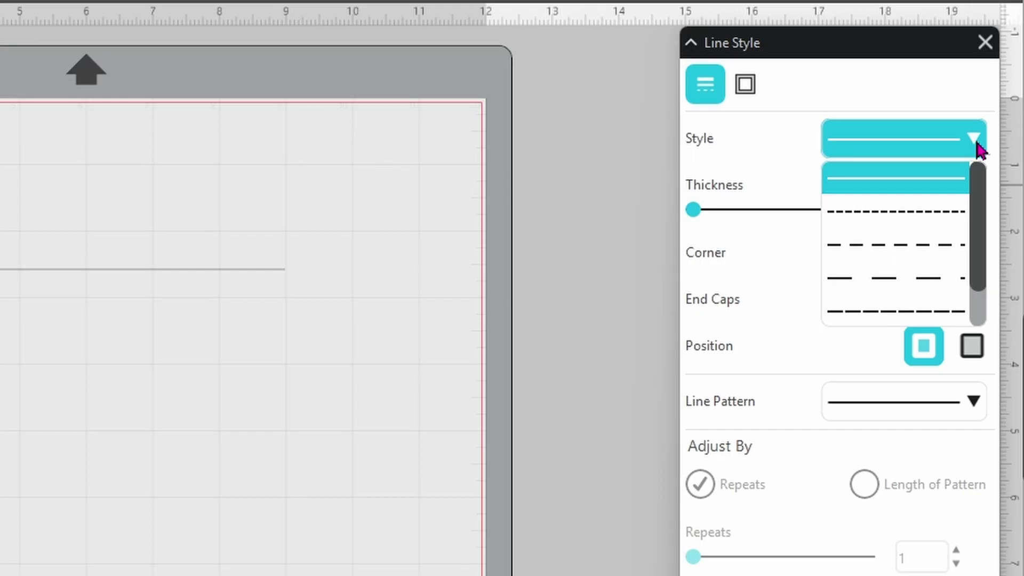
pyautogui.moveTo(980, 205)
pyautogui.mouseDown()
pyautogui.moveTo(982, 253)
pyautogui.moveTo(983, 192)
pyautogui.mouseUp()
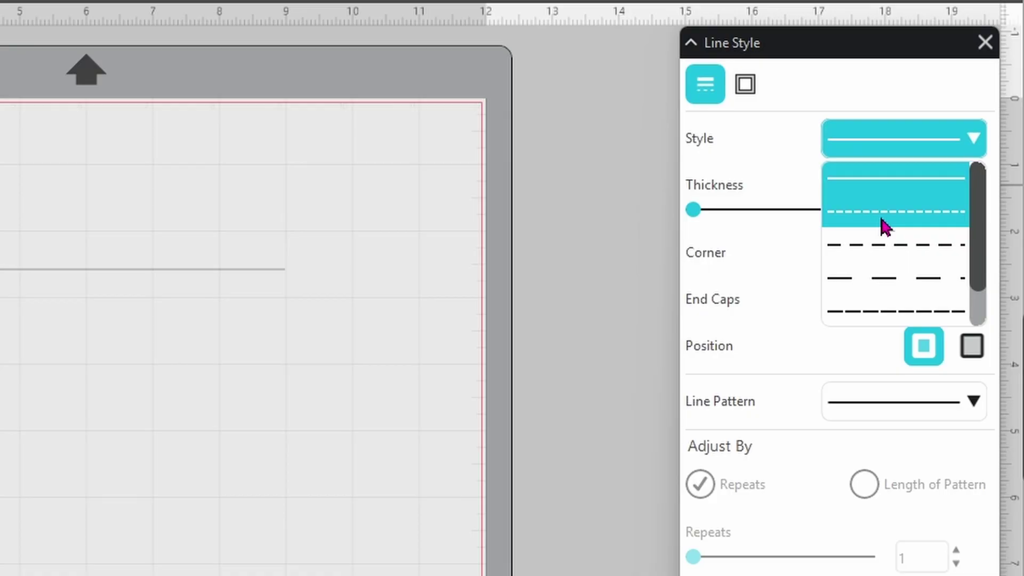
pyautogui.click(306, 272)
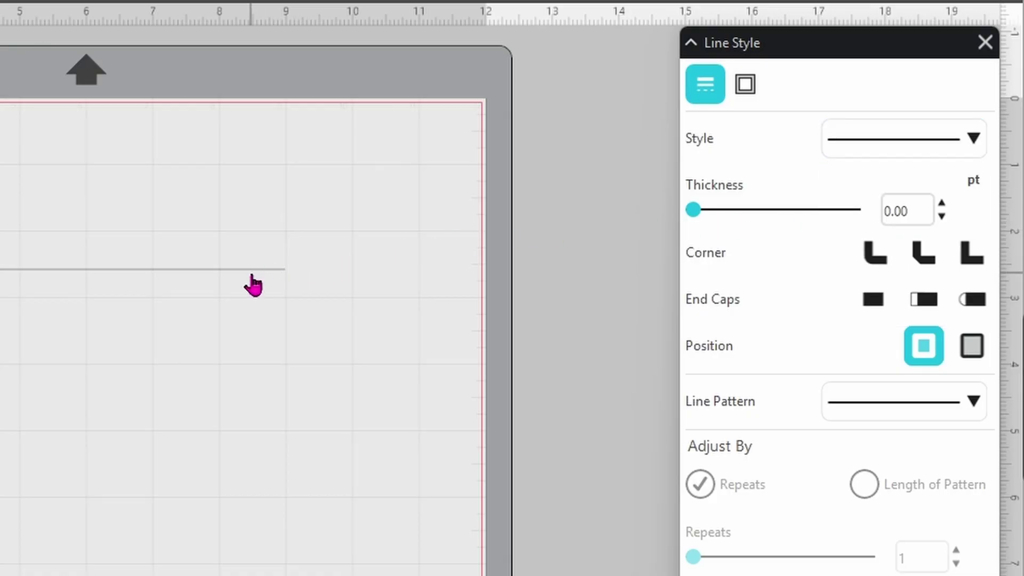
pyautogui.click(250, 273)
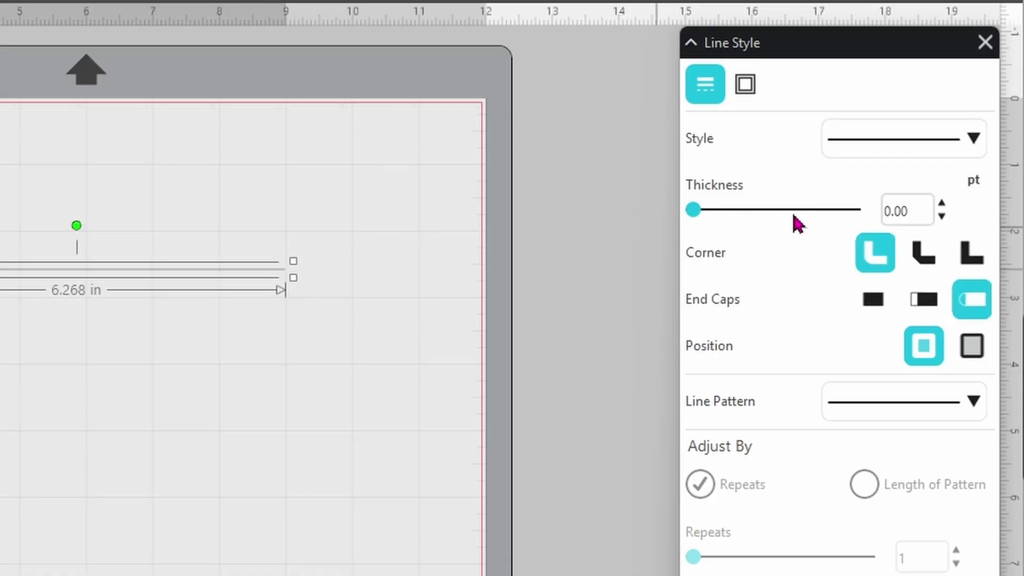
pyautogui.click(976, 141)
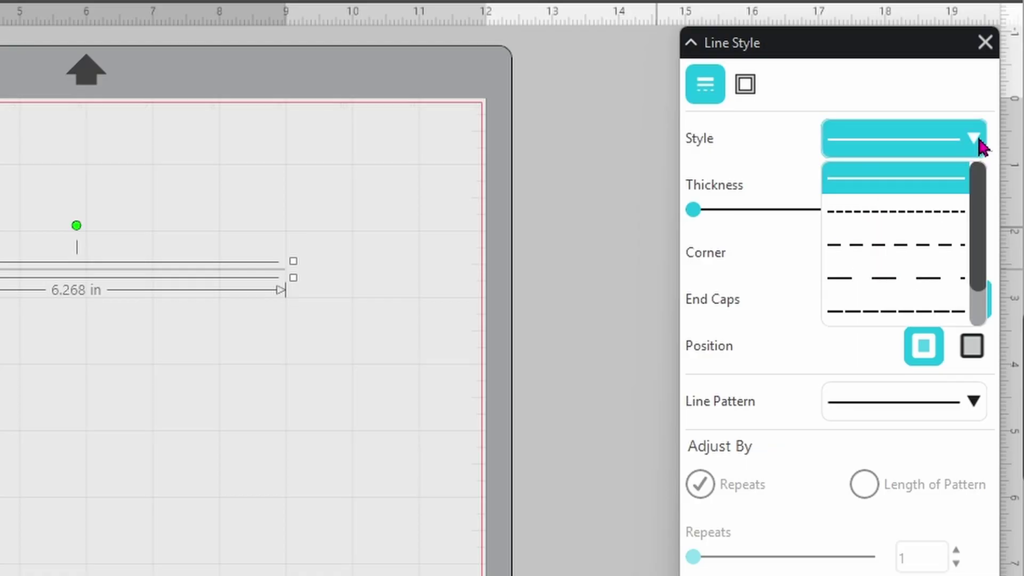
pyautogui.click(942, 216)
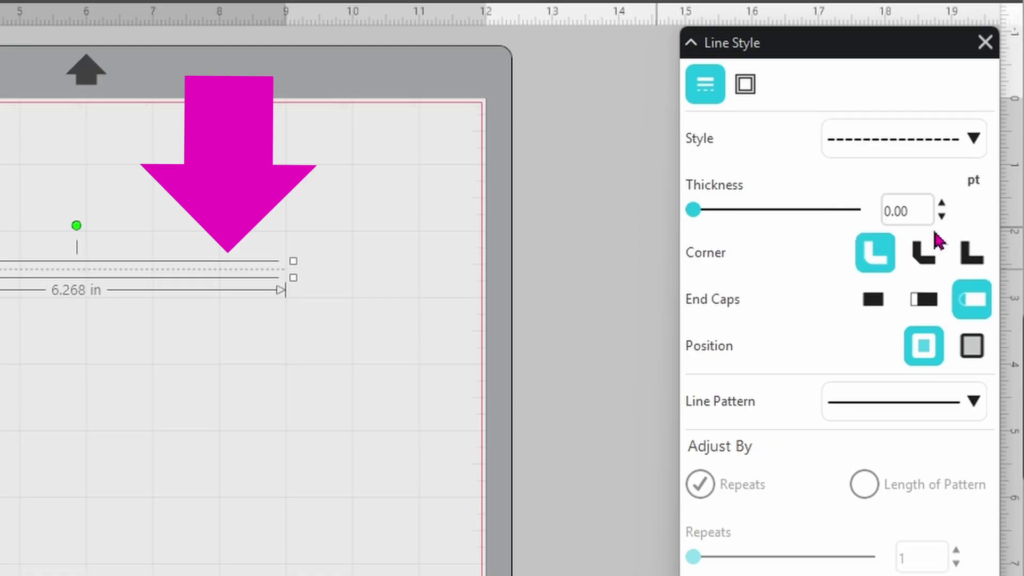
pyautogui.click(973, 149)
pyautogui.click(943, 241)
pyautogui.click(942, 140)
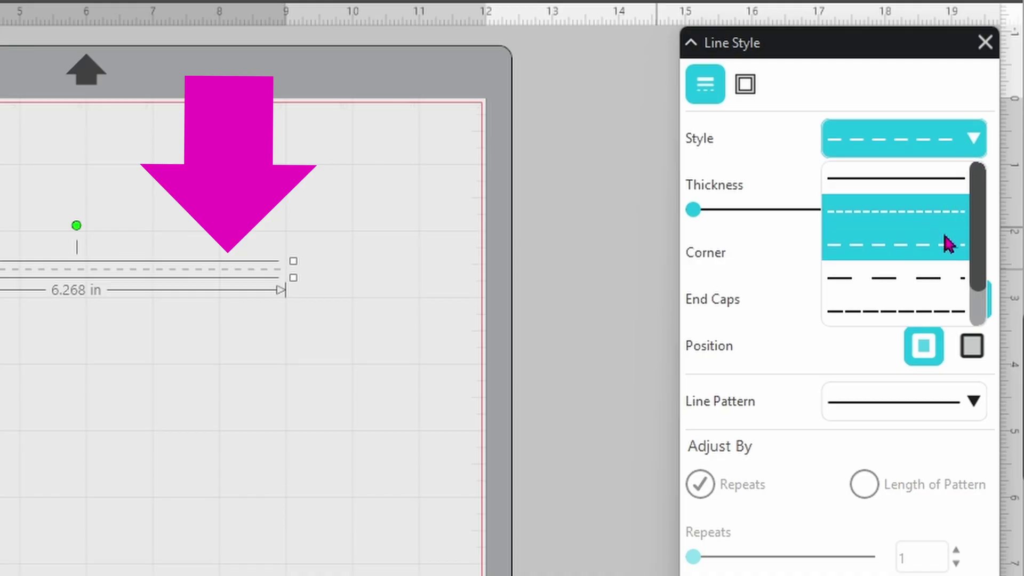
pyautogui.click(942, 283)
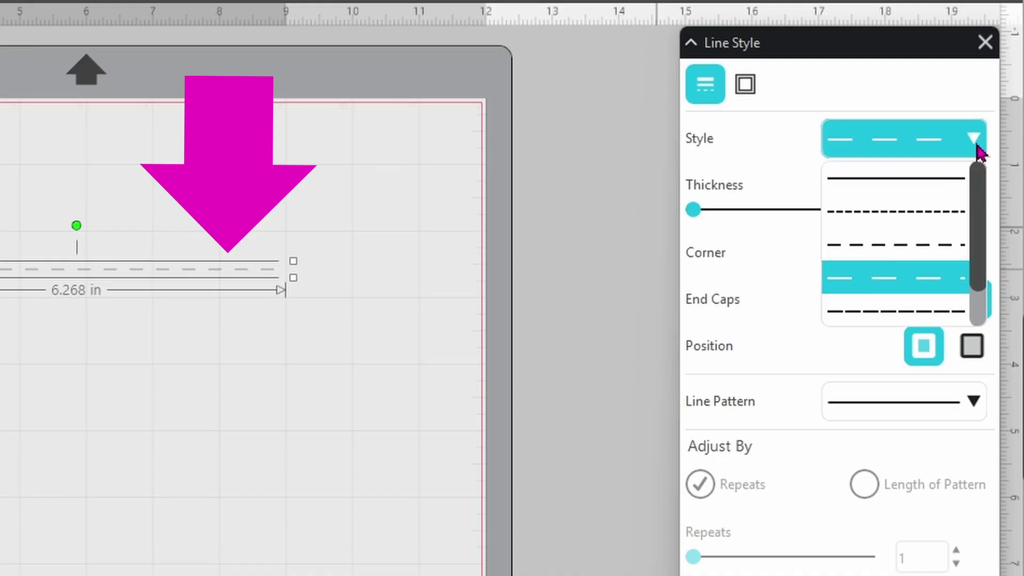
pyautogui.click(942, 312)
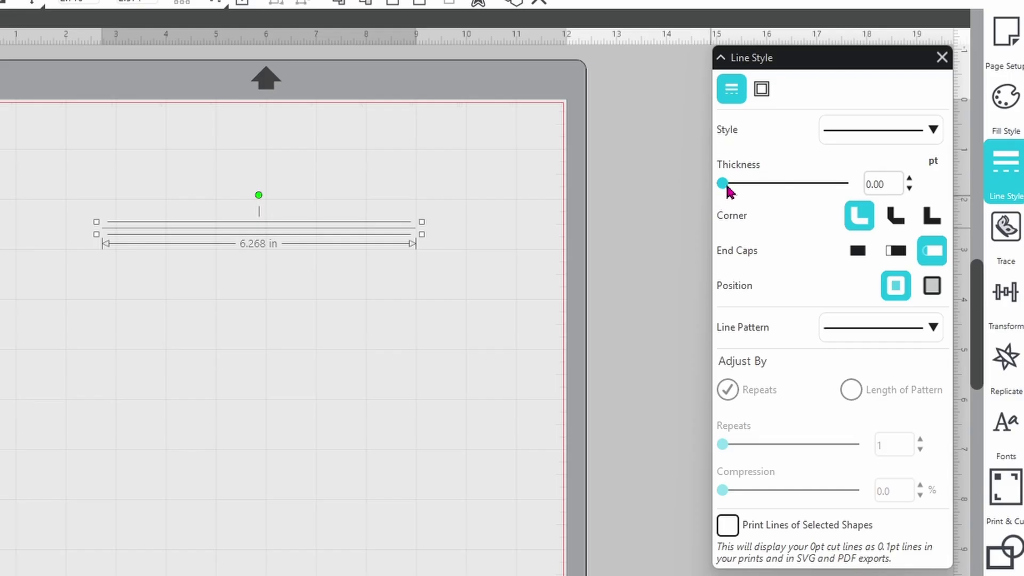
# Thicken the horizontal line from 7.50 pt to 10.25 pt with the Thickness slider.
pyautogui.moveTo(726, 185); pyautogui.dragTo(772, 186)
pyautogui.moveTo(911, 182); pyautogui.dragTo(910, 181)
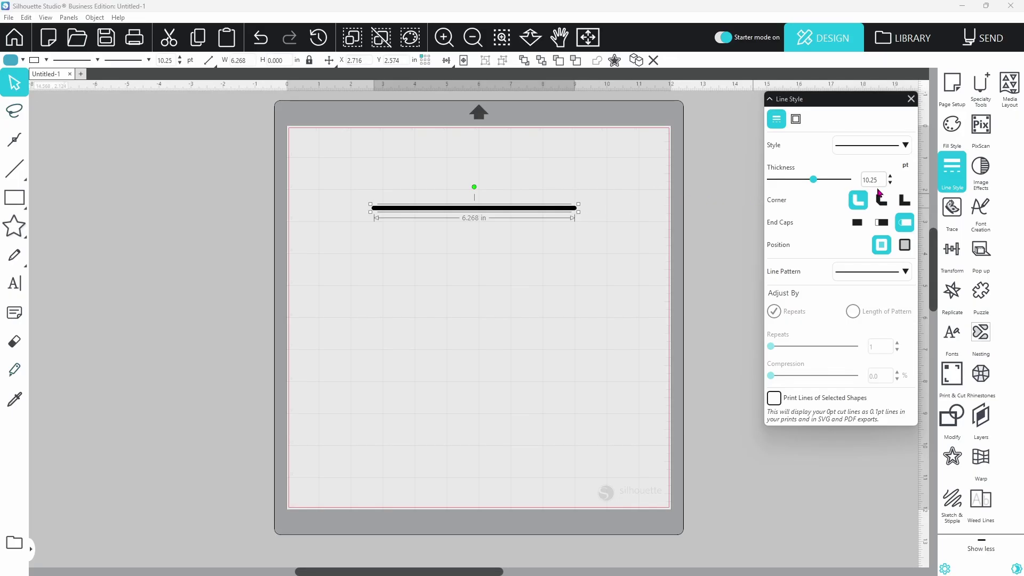
pyautogui.click(9, 17)
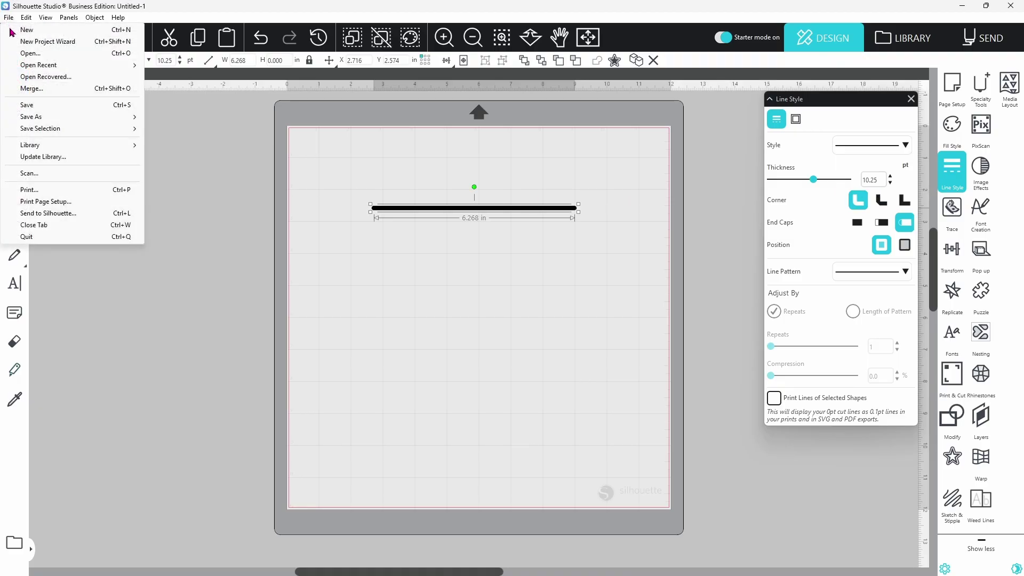
pyautogui.click(34, 194)
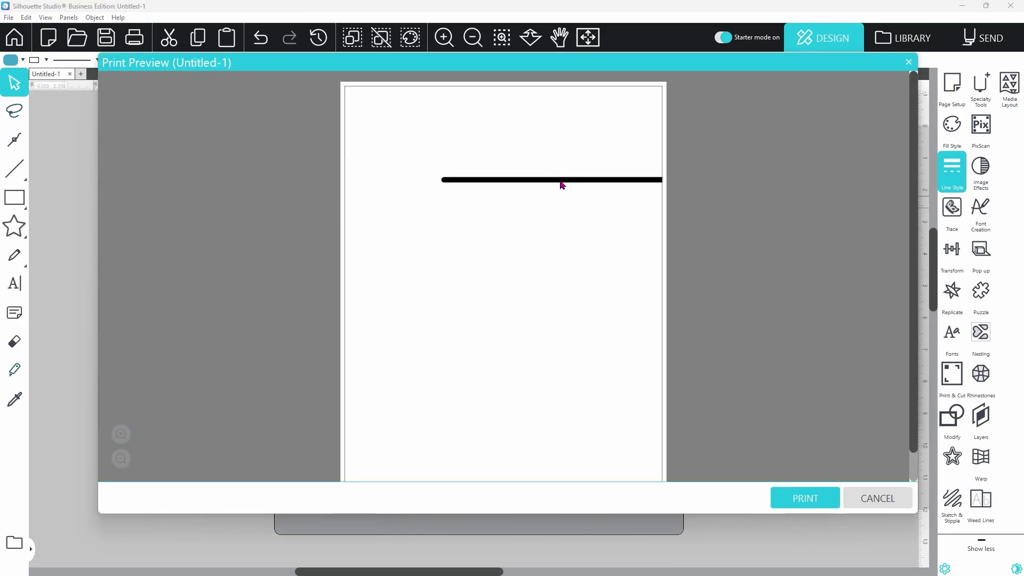
pyautogui.click(868, 499)
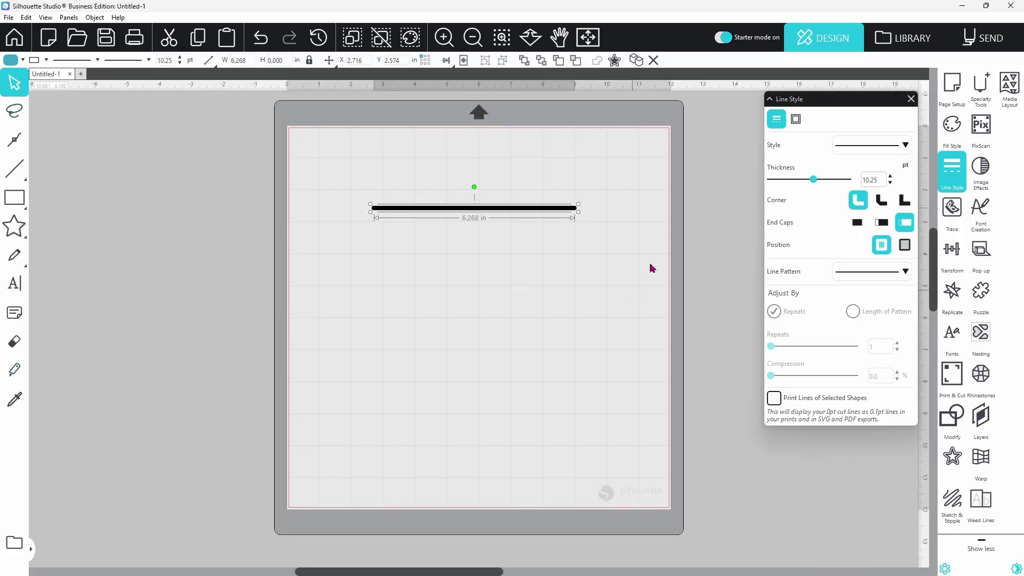
# In Send, zoom on the line's right end and choose 'Tool 1: Use all selected lines'.
pyautogui.click(984, 41)
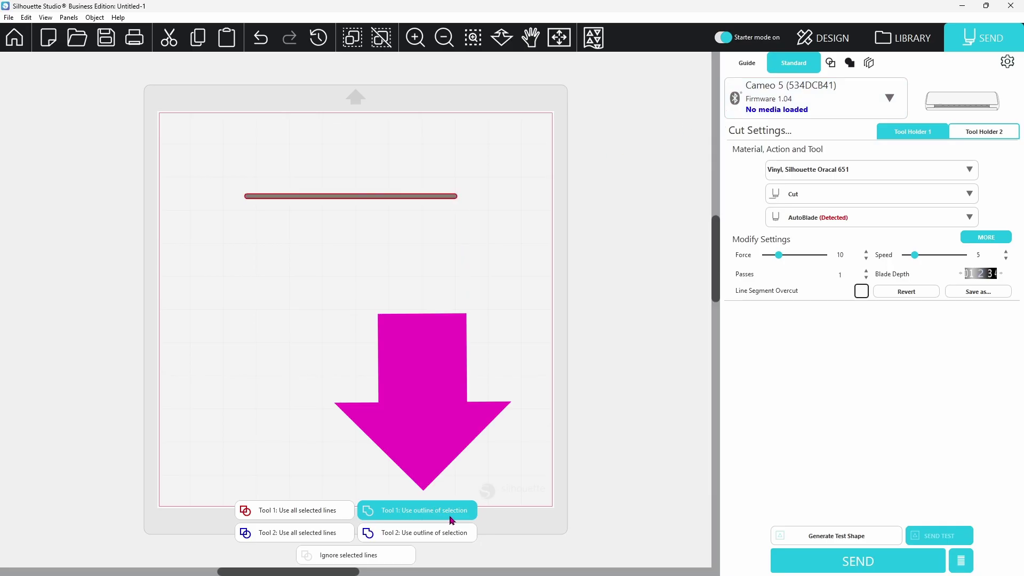
pyautogui.click(473, 37)
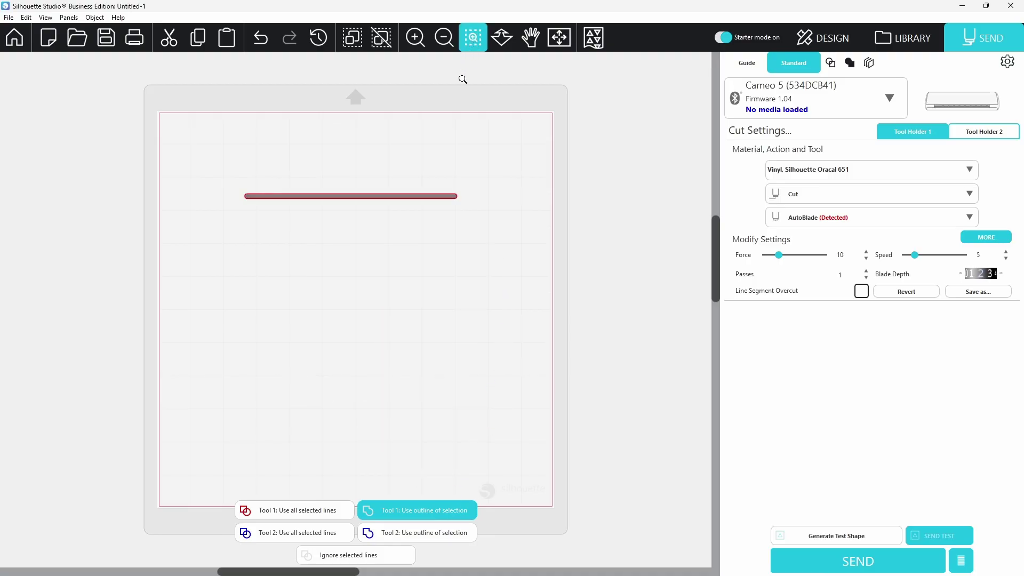
pyautogui.click(441, 205)
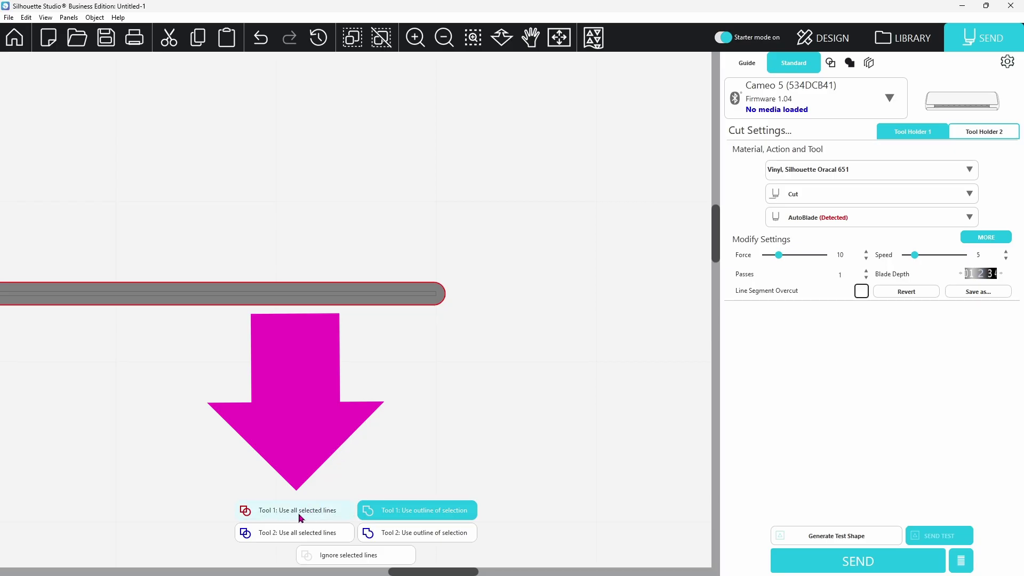
pyautogui.click(301, 517)
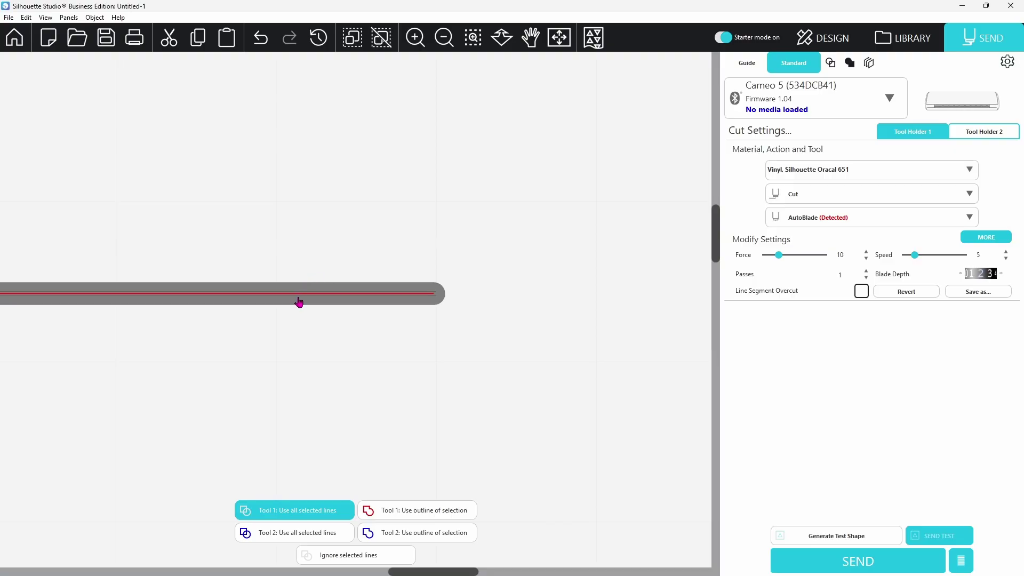
# Back in Design, zoom on the line's left end and switch its End Caps to square.
pyautogui.click(820, 41)
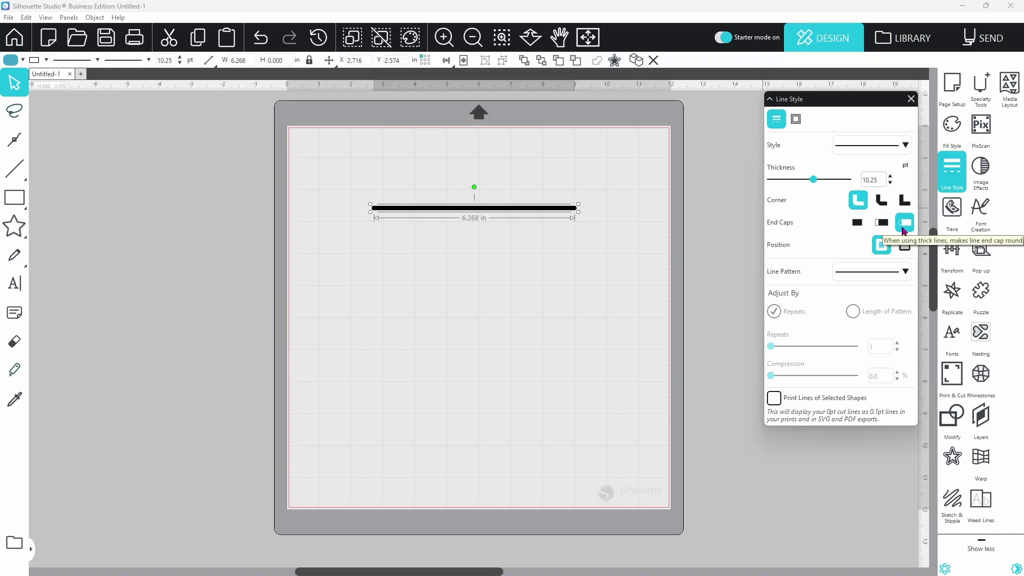
pyautogui.click(501, 38)
pyautogui.click(374, 207)
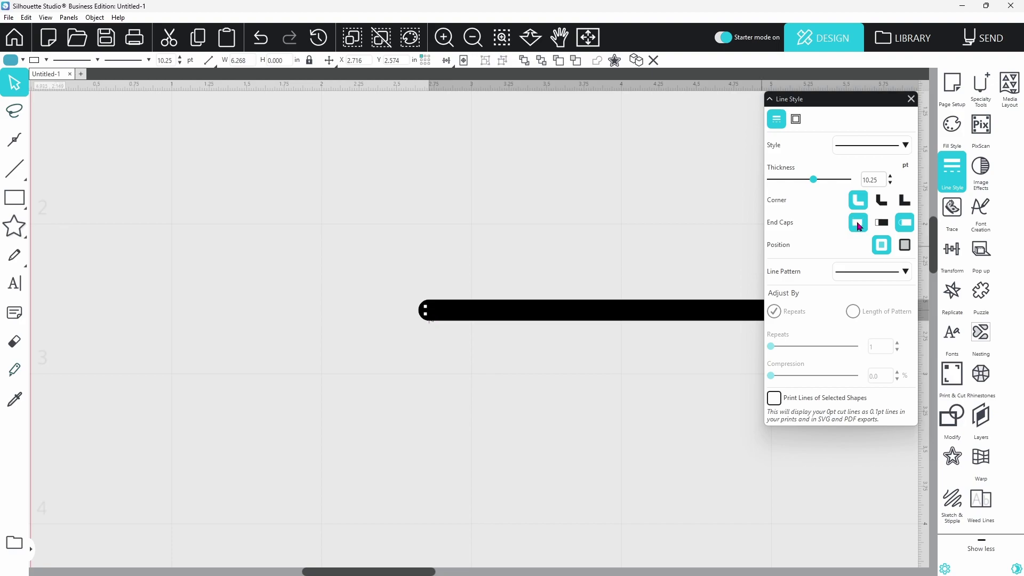
pyautogui.click(859, 225)
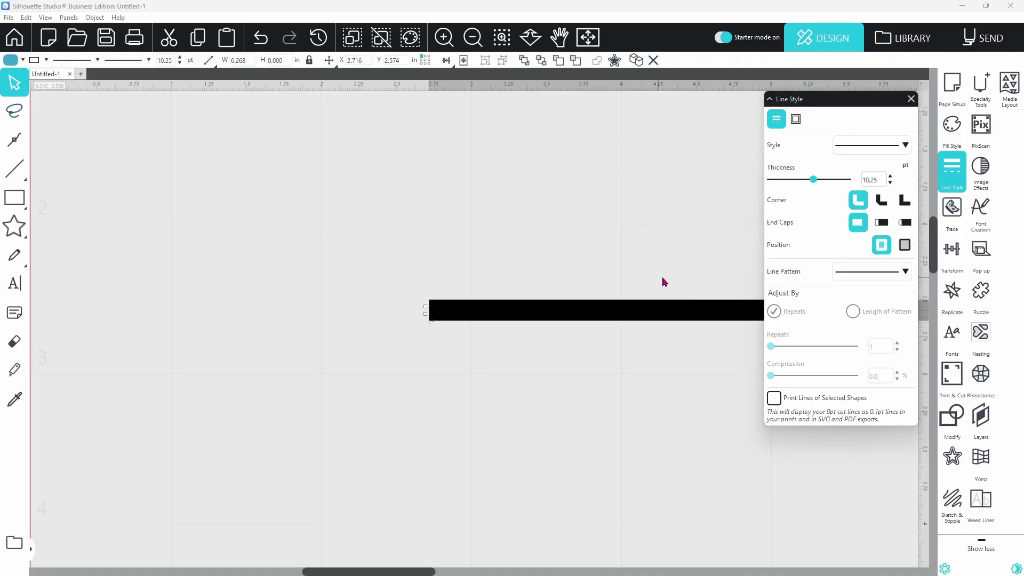
pyautogui.click(883, 227)
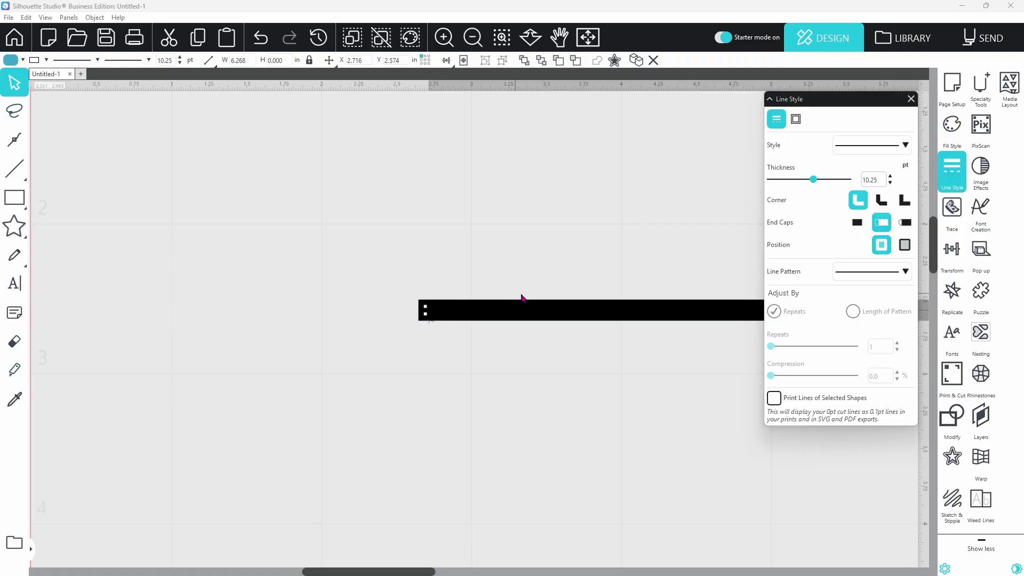
pyautogui.press('F4')
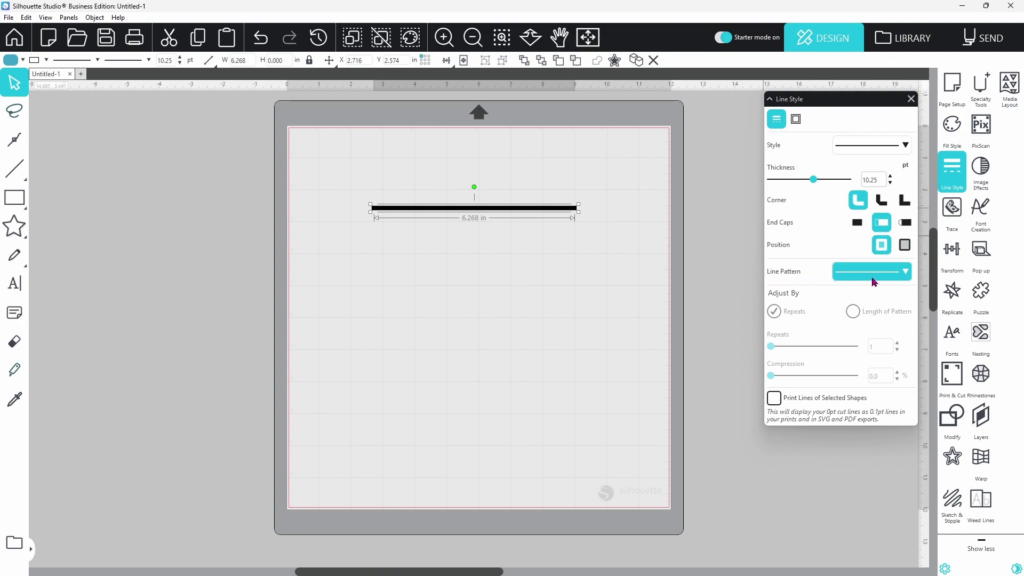
# Apply the bumpy wave line pattern, leaving it at 1 repeat and 9.0% compression.
pyautogui.click(907, 273)
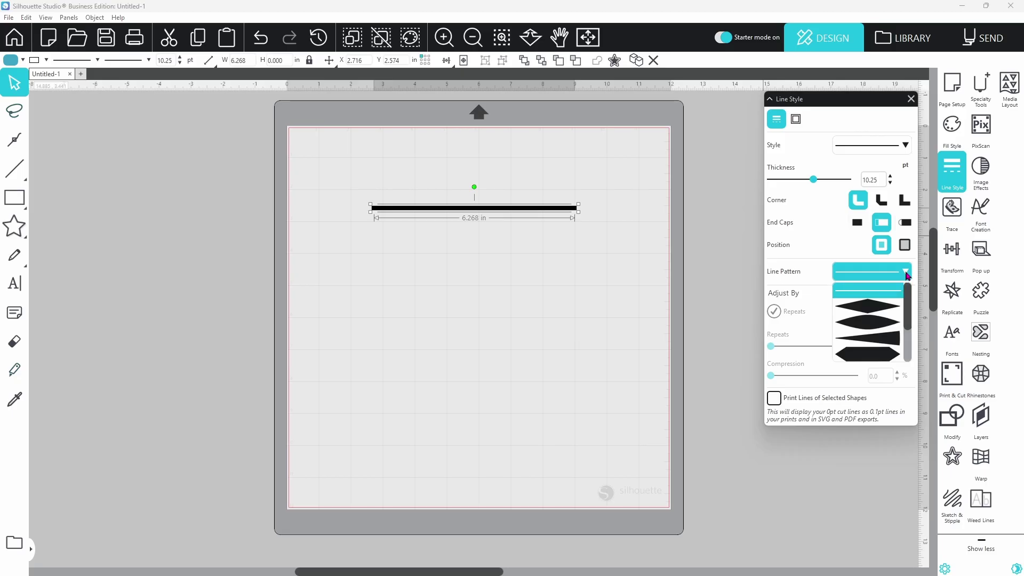
pyautogui.moveTo(911, 304)
pyautogui.mouseDown()
pyautogui.moveTo(910, 343)
pyautogui.moveTo(909, 310)
pyautogui.moveTo(919, 326)
pyautogui.mouseUp()
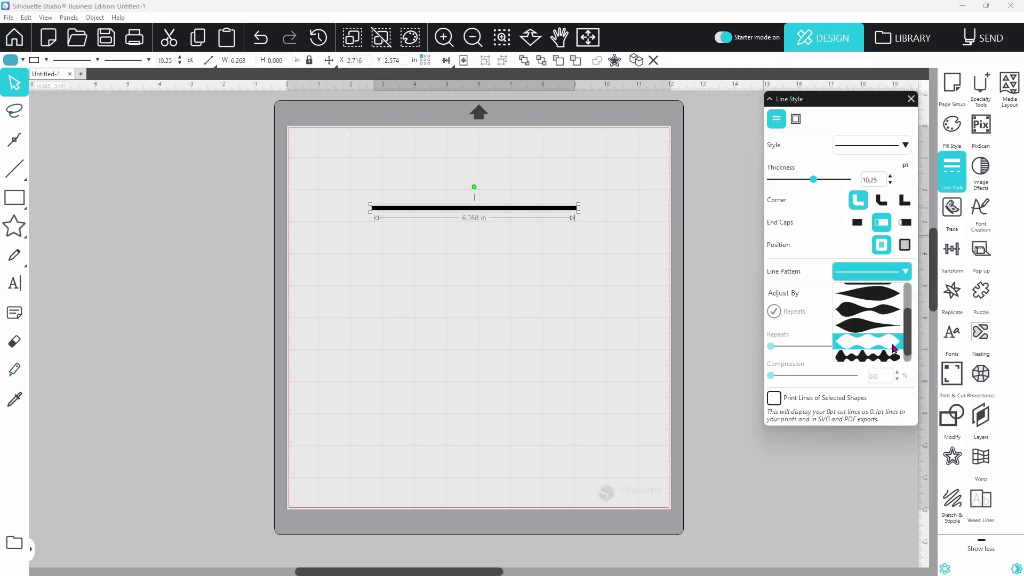
pyautogui.click(883, 357)
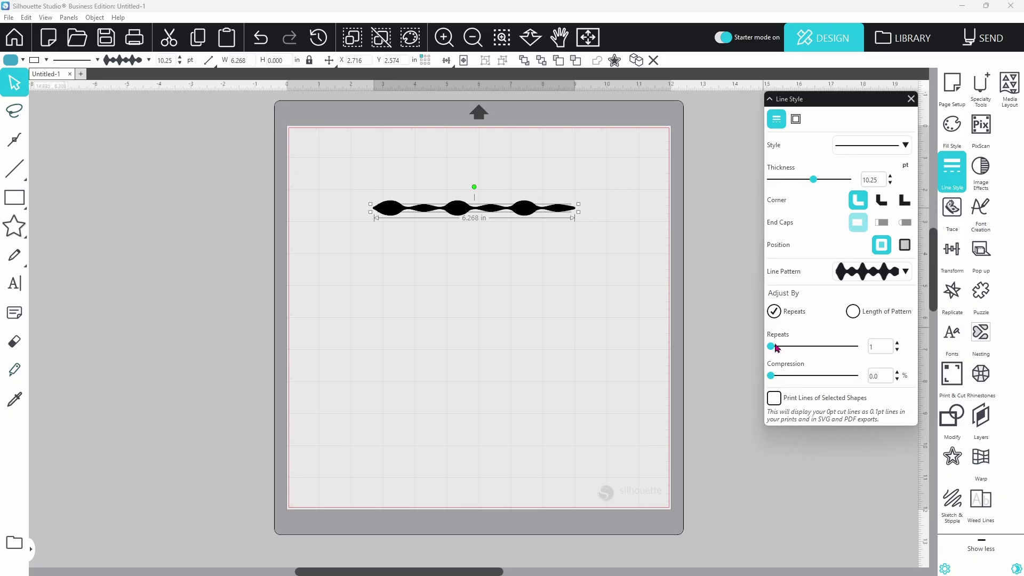
pyautogui.moveTo(772, 348); pyautogui.dragTo(779, 380)
# Reduce the wavy patterned line's thickness to 8.75 pt in Line Style.
pyautogui.moveTo(815, 184)
pyautogui.mouseDown()
pyautogui.moveTo(844, 191)
pyautogui.moveTo(795, 188)
pyautogui.moveTo(807, 186)
pyautogui.mouseUp()
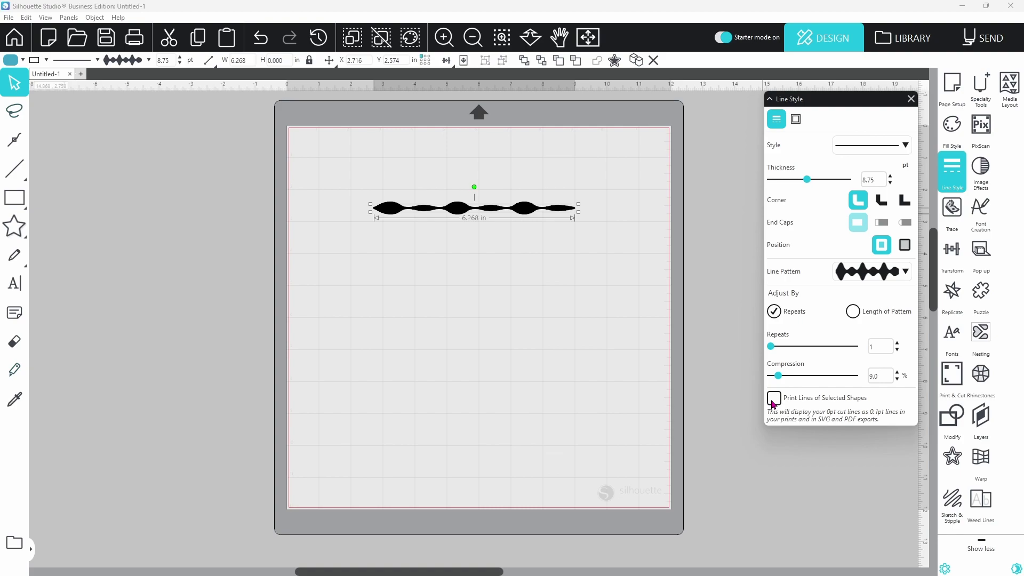
# Draw a 5.434 × 7.318 in rectangle below the wave with a 13.50 pt black outline.
pyautogui.moveTo(16, 198)
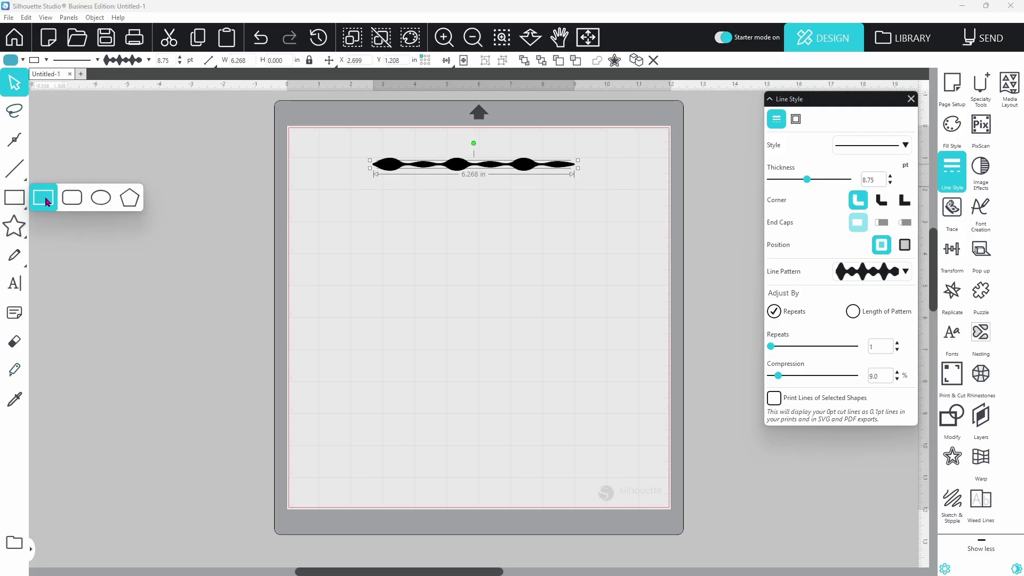
pyautogui.click(45, 201)
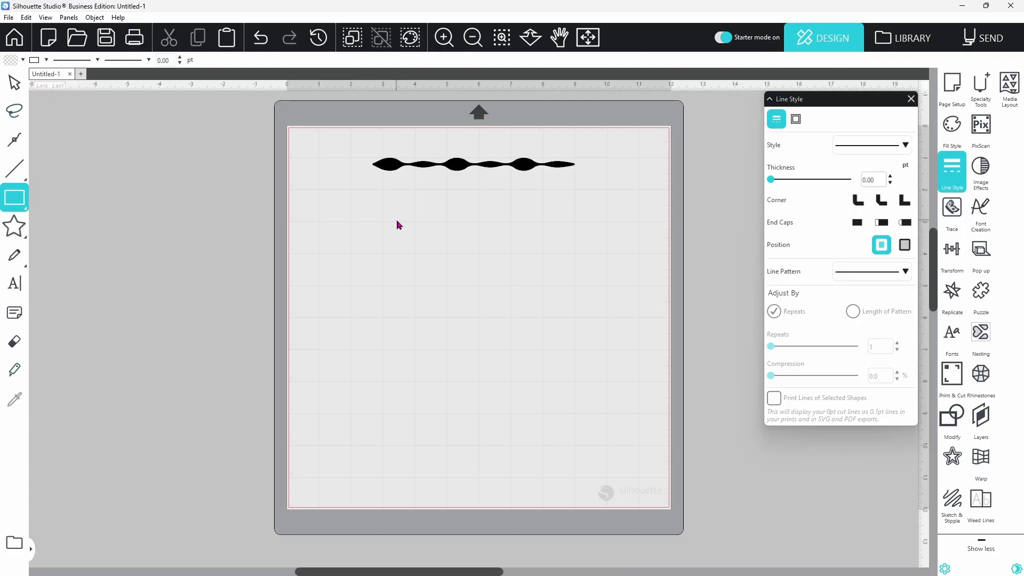
pyautogui.moveTo(396, 221)
pyautogui.mouseDown()
pyautogui.moveTo(570, 454)
pyautogui.moveTo(558, 415)
pyautogui.mouseUp()
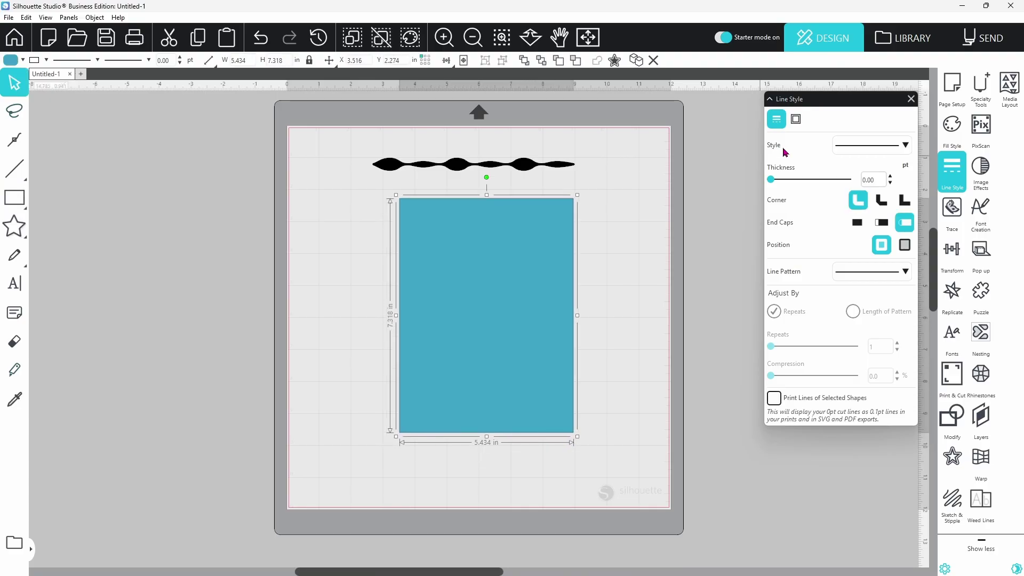
pyautogui.click(906, 146)
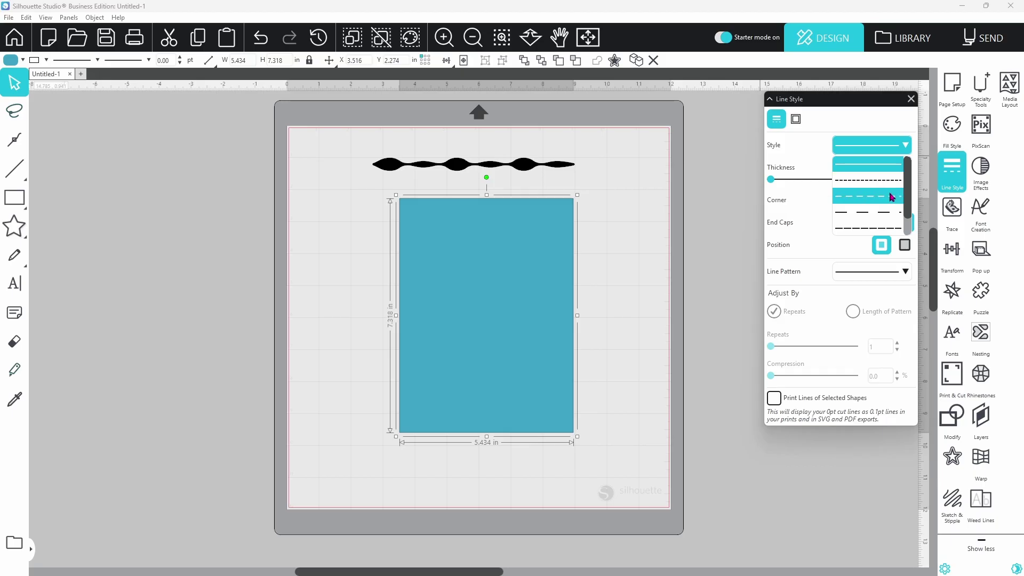
pyautogui.click(892, 200)
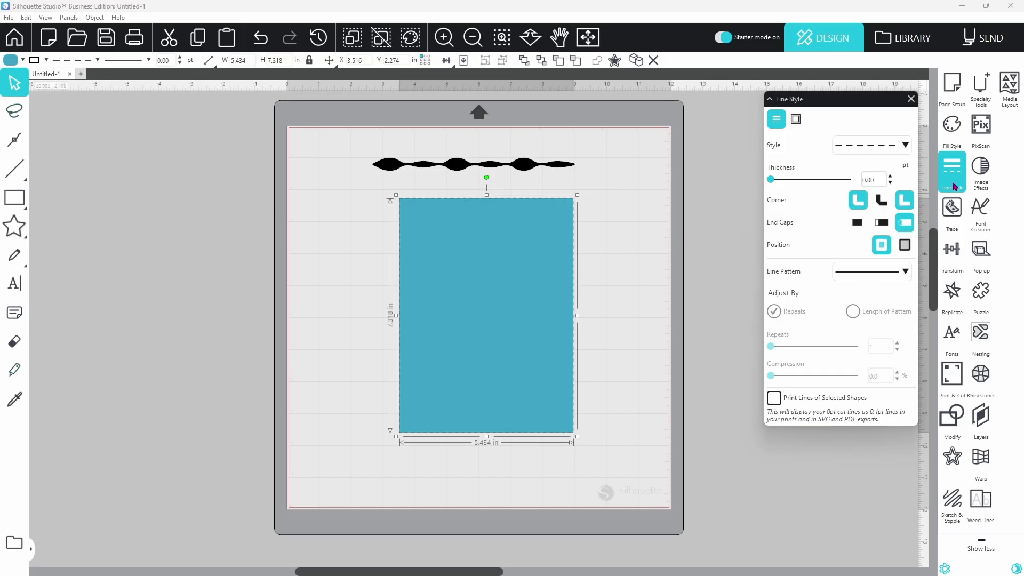
pyautogui.moveTo(771, 182); pyautogui.dragTo(829, 192)
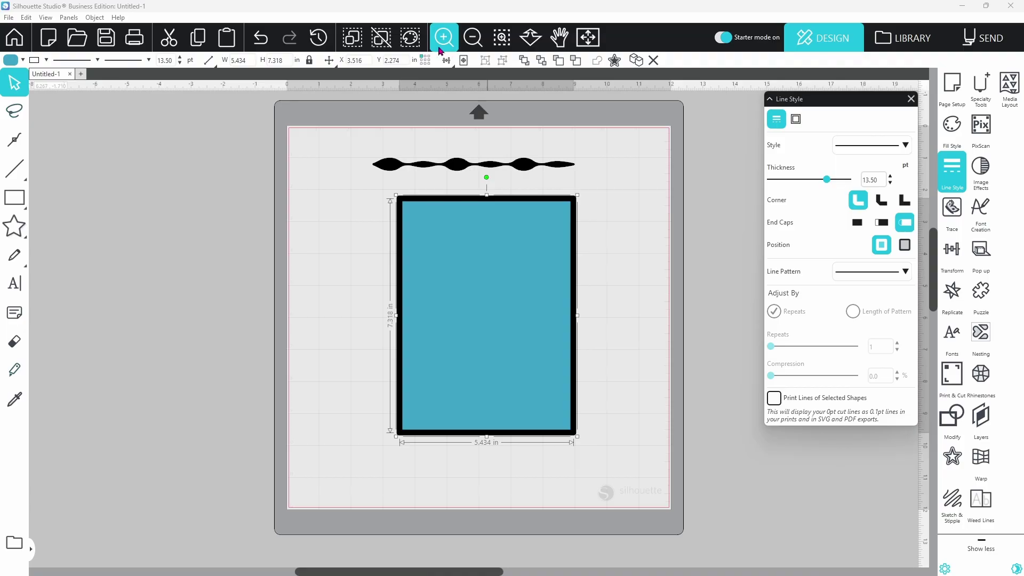
# Zoom into the rectangle's top-left corner and switch its outline to sharp, square mitre corners.
pyautogui.click(501, 37)
pyautogui.click(408, 204)
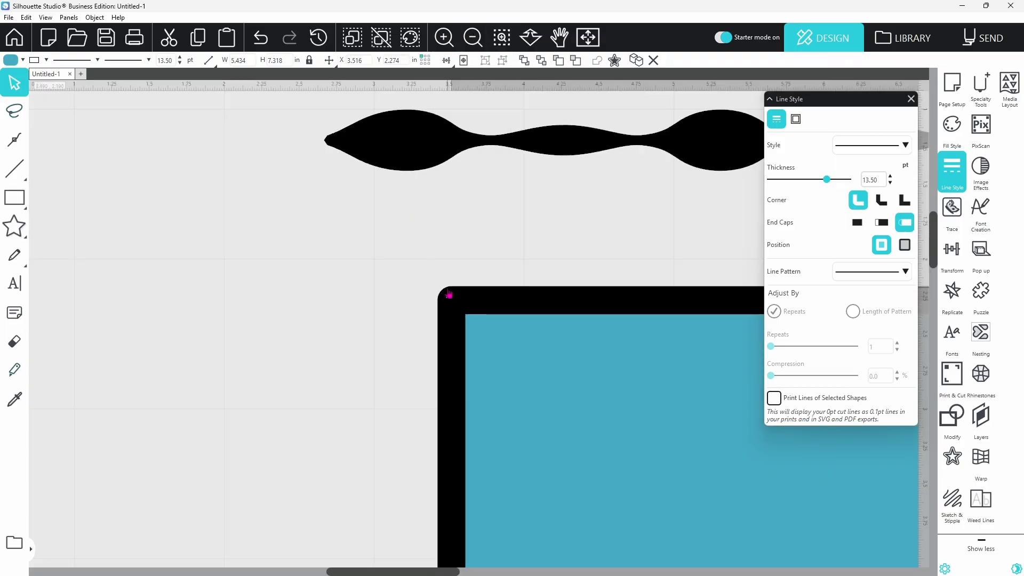
pyautogui.click(882, 201)
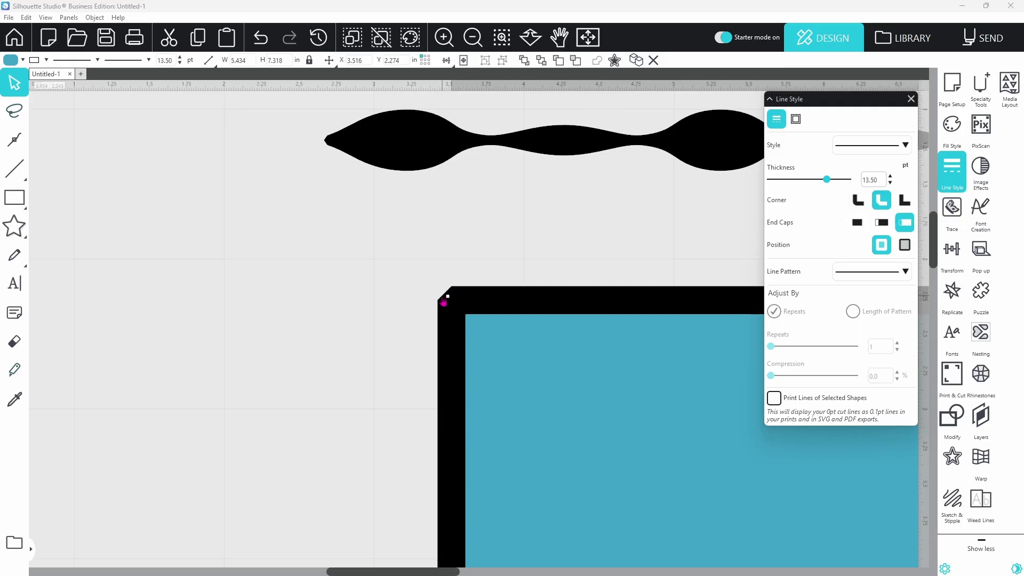
pyautogui.click(901, 208)
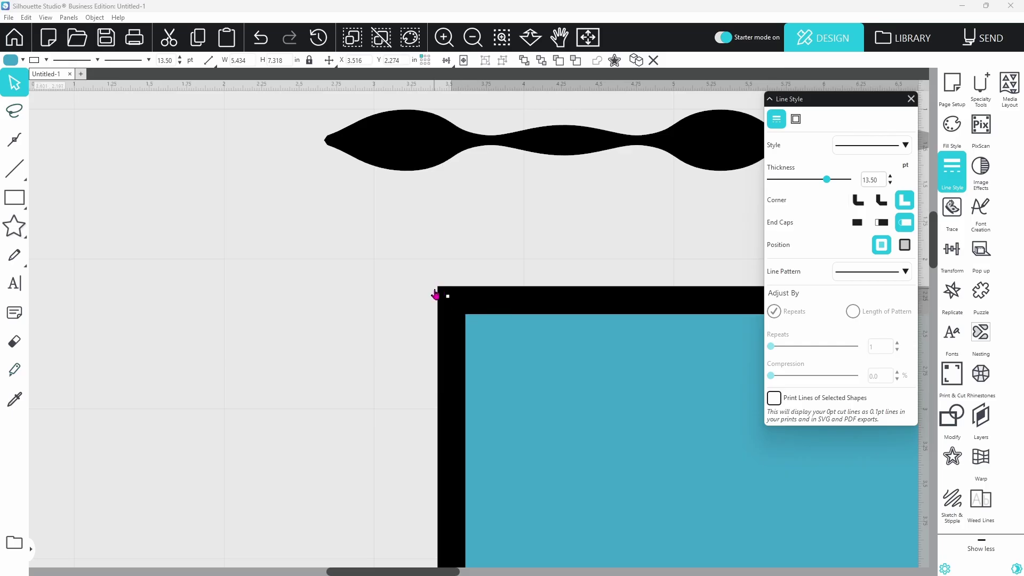
pyautogui.hotkey('ctrl', '1')
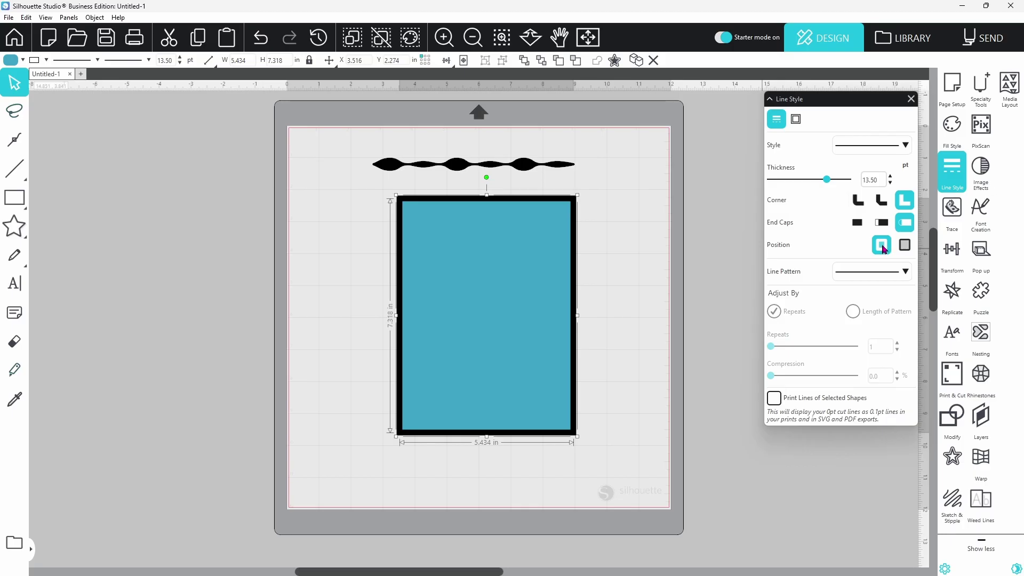
pyautogui.click(904, 247)
pyautogui.click(905, 247)
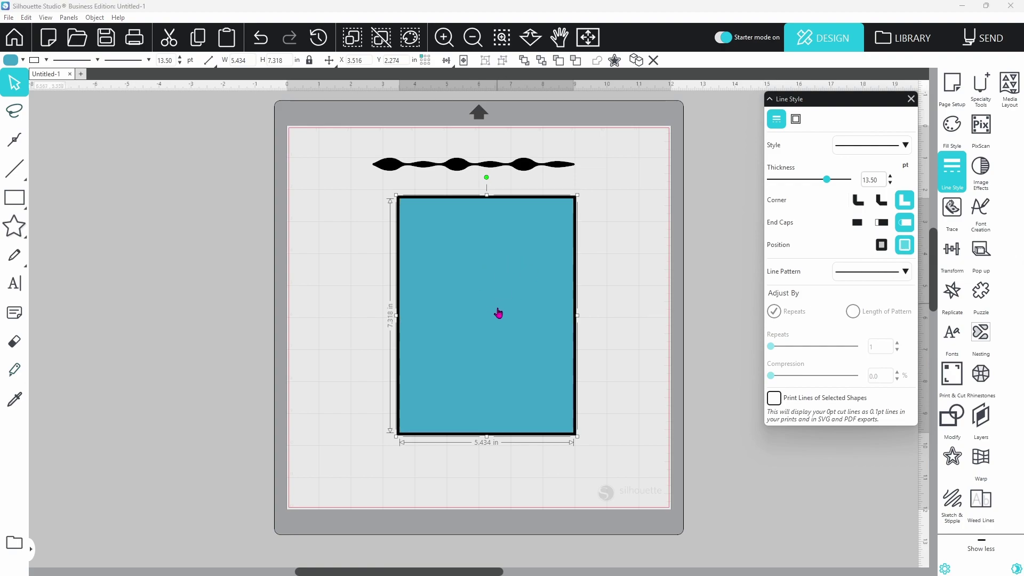
pyautogui.click(880, 250)
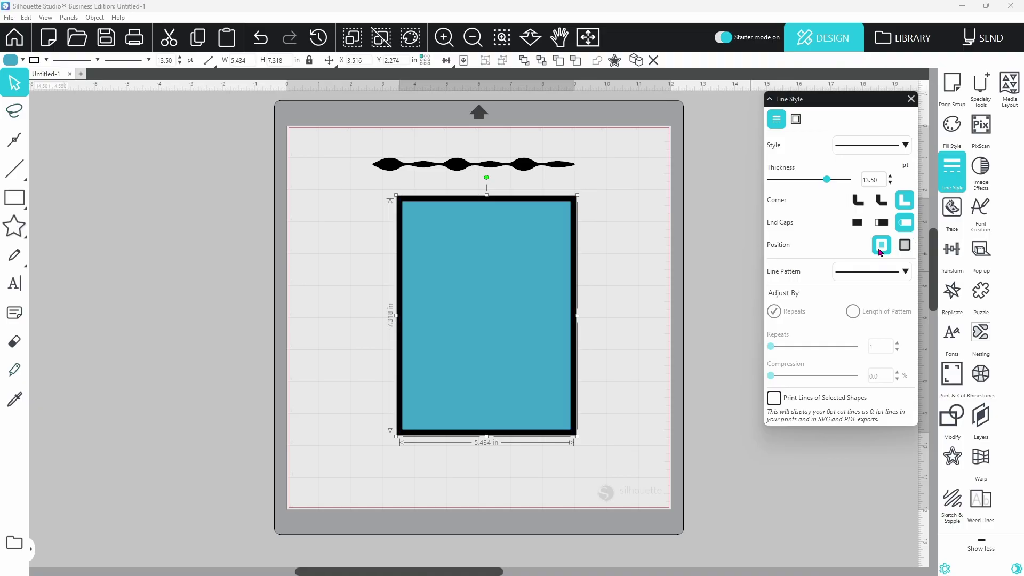
# Apply a wavy line pattern to the rectangle's outline with 4 repeats and 36% compression.
pyautogui.click(907, 274)
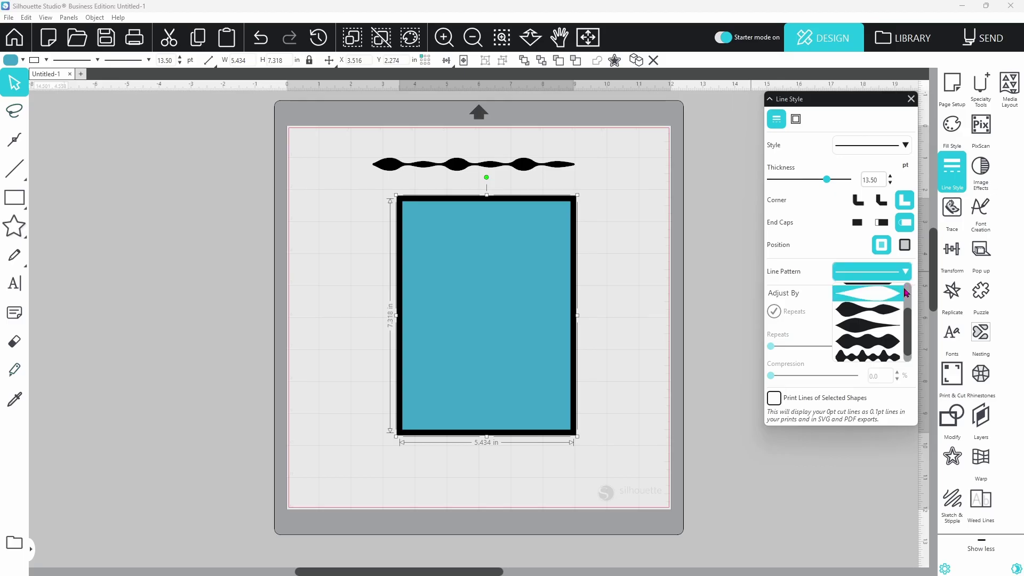
pyautogui.scroll(-3, 899, 320)
pyautogui.click(896, 344)
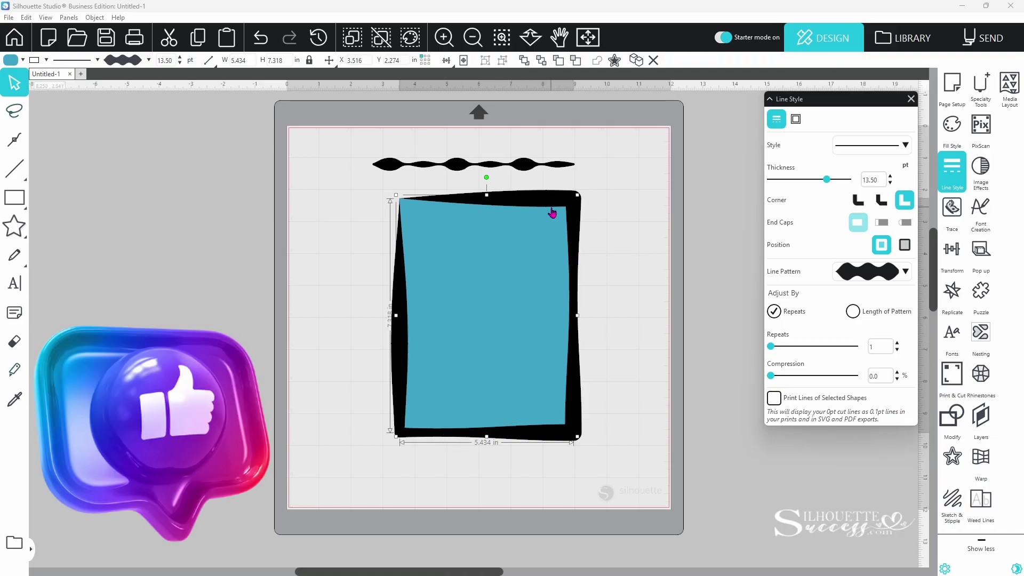
pyautogui.click(772, 347)
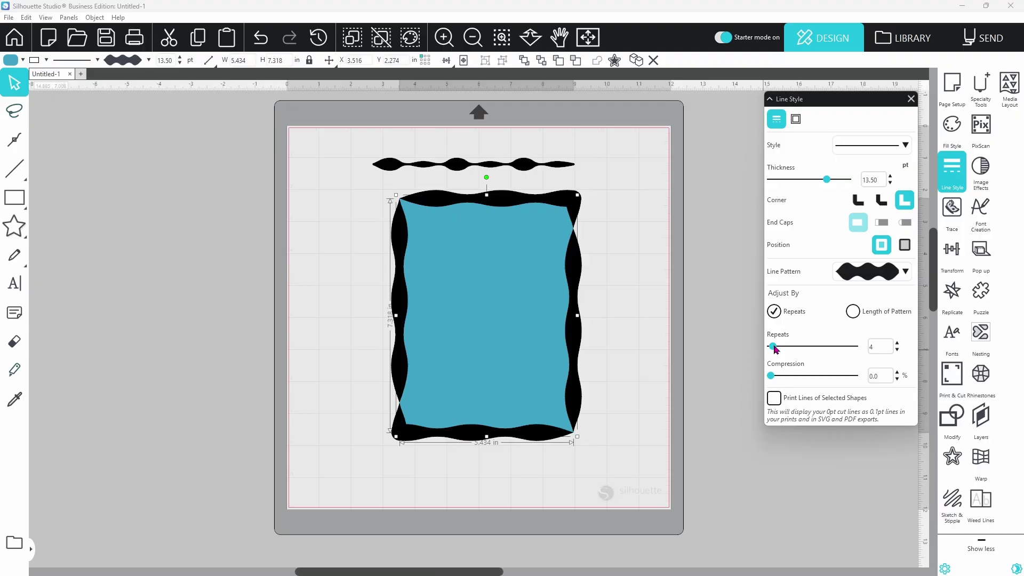
pyautogui.moveTo(772, 349)
pyautogui.mouseDown()
pyautogui.moveTo(783, 375)
pyautogui.moveTo(811, 379)
pyautogui.moveTo(800, 378)
pyautogui.mouseUp()
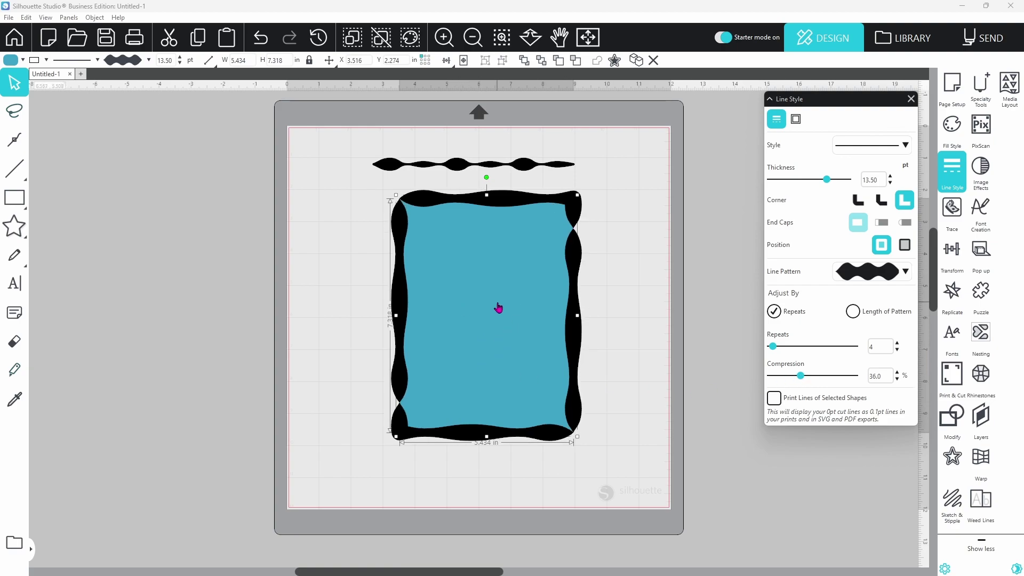
# In the Send panel, set the wavy line to cut with Tool 1 along its outline.
pyautogui.click(972, 43)
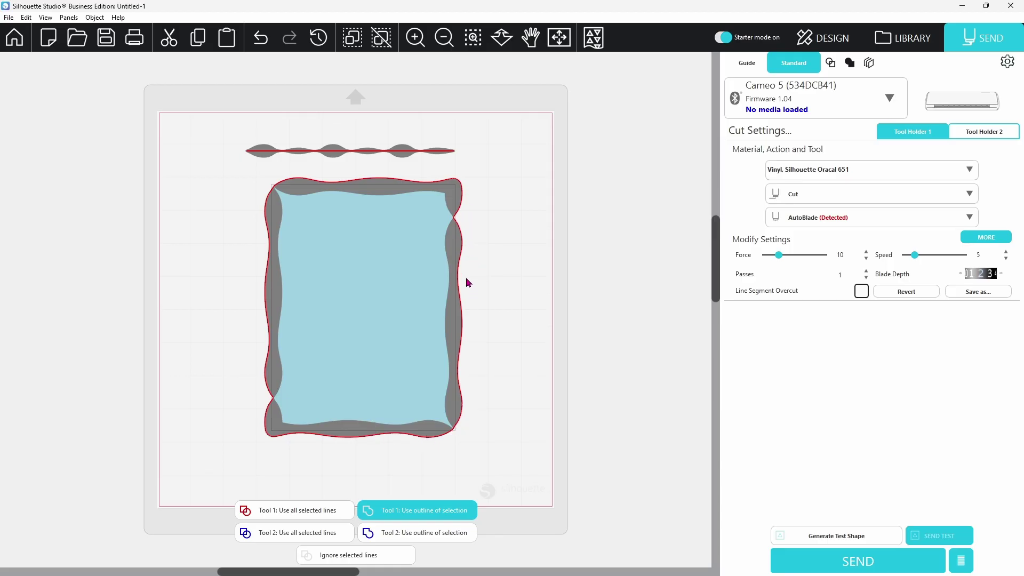
pyautogui.click(409, 155)
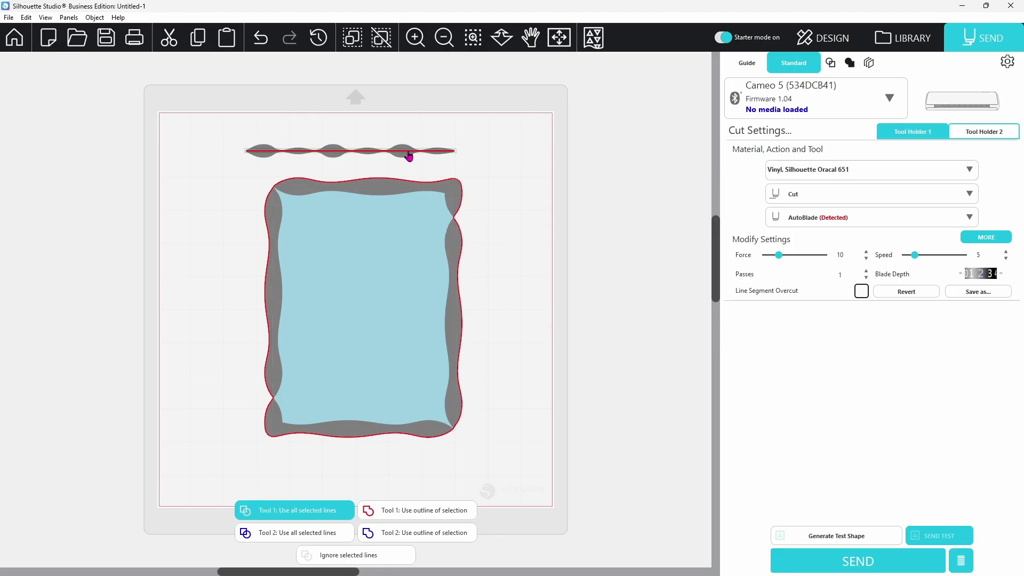
pyautogui.click(433, 520)
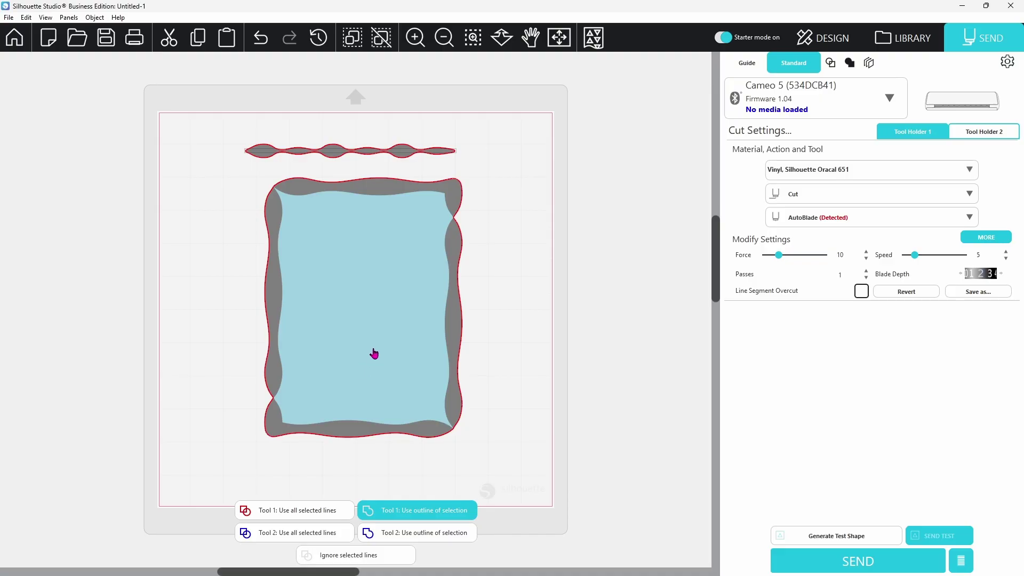
# Back in Design, fill the wavy frame's interior with white.
pyautogui.click(810, 43)
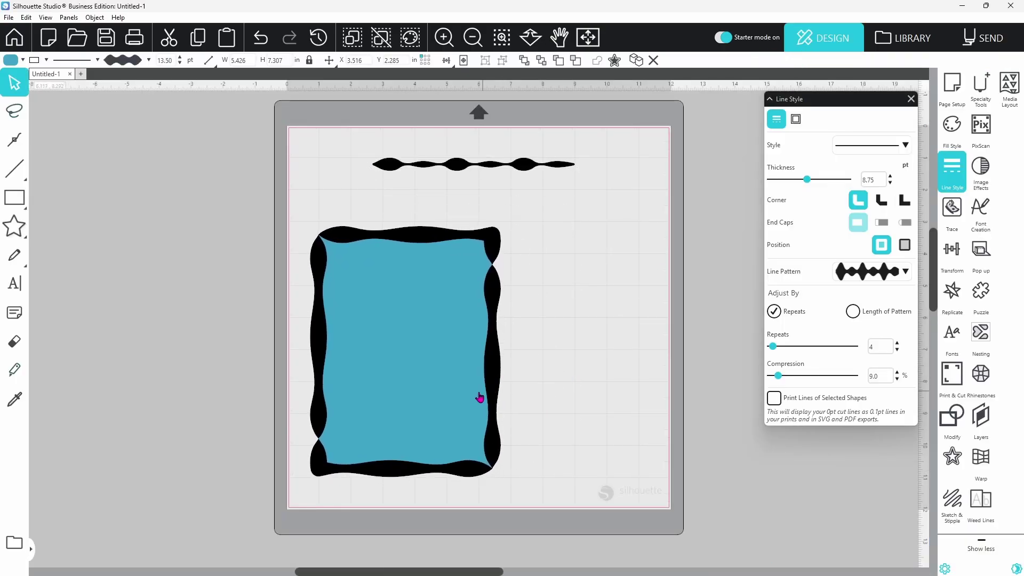
pyautogui.click(480, 398)
pyautogui.click(23, 60)
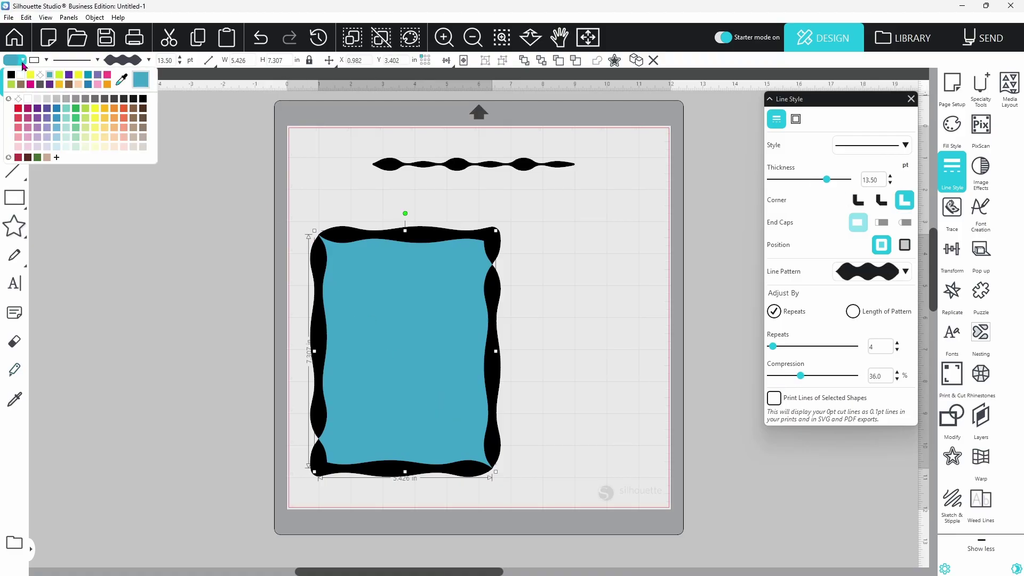
pyautogui.click(21, 74)
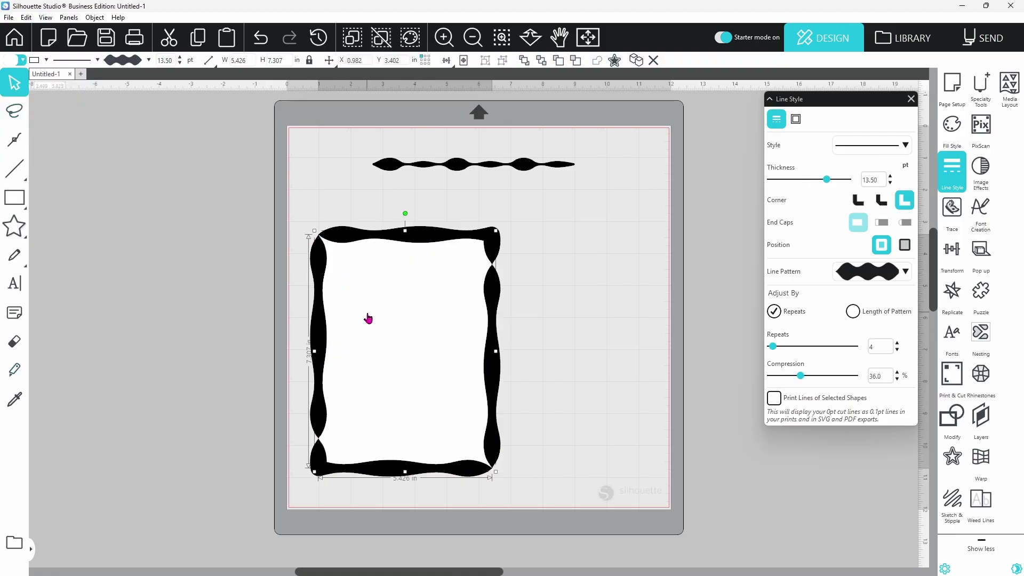
# Trace the whole frame area into a new cuttable shape.
pyautogui.click(952, 213)
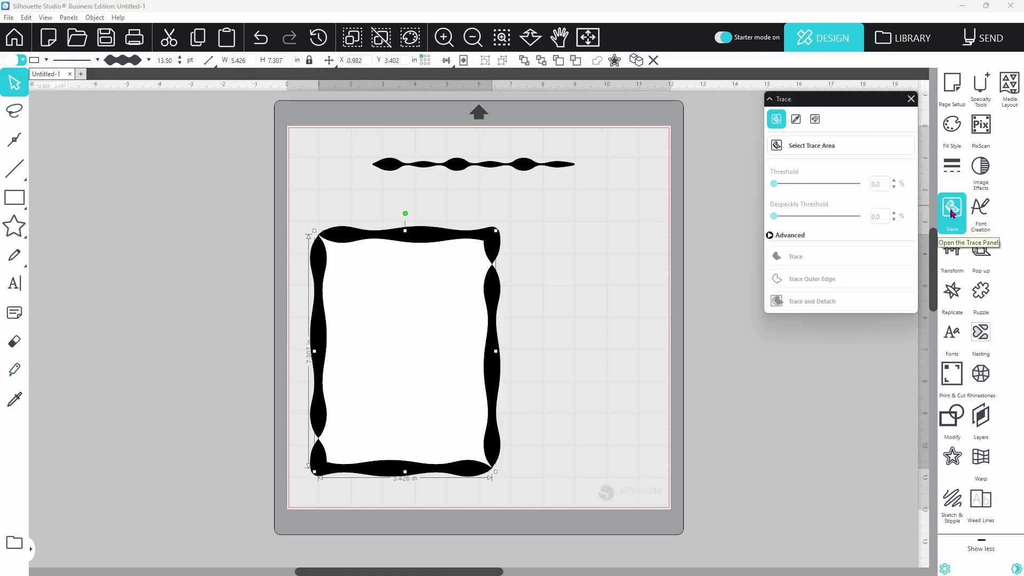
pyautogui.click(850, 153)
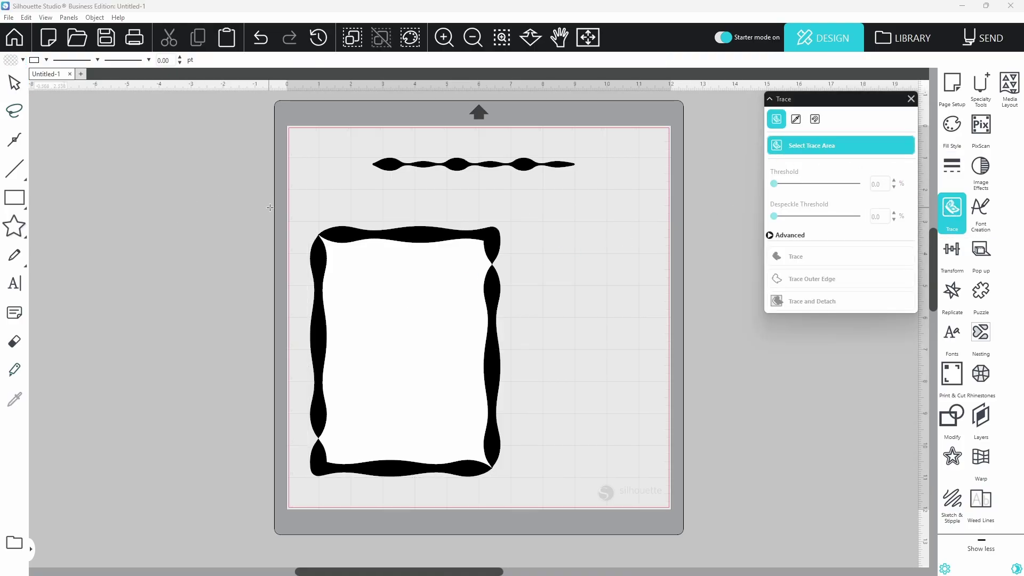
pyautogui.moveTo(296, 208)
pyautogui.mouseDown()
pyautogui.moveTo(408, 314)
pyautogui.moveTo(524, 501)
pyautogui.mouseUp()
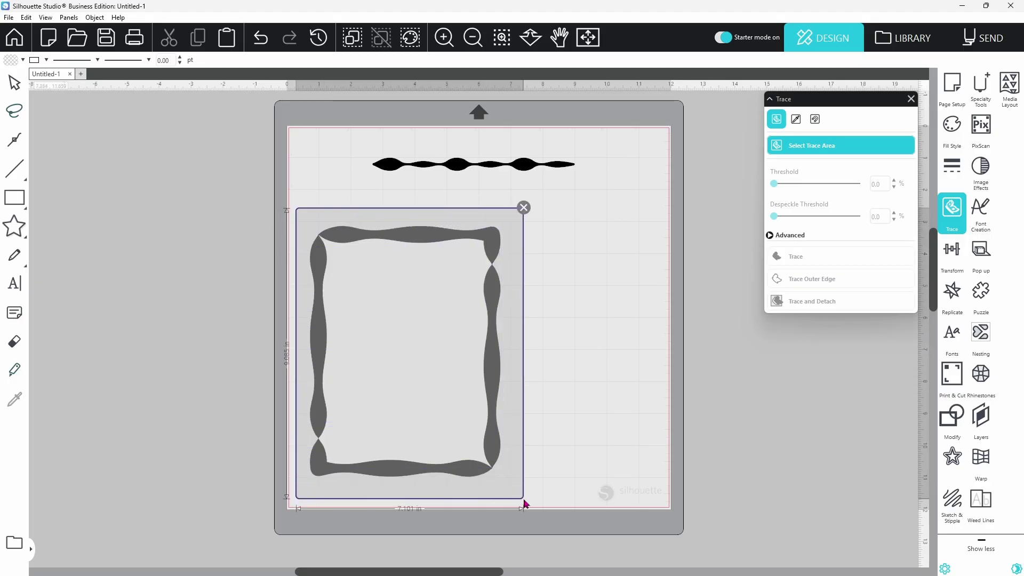
pyautogui.click(783, 264)
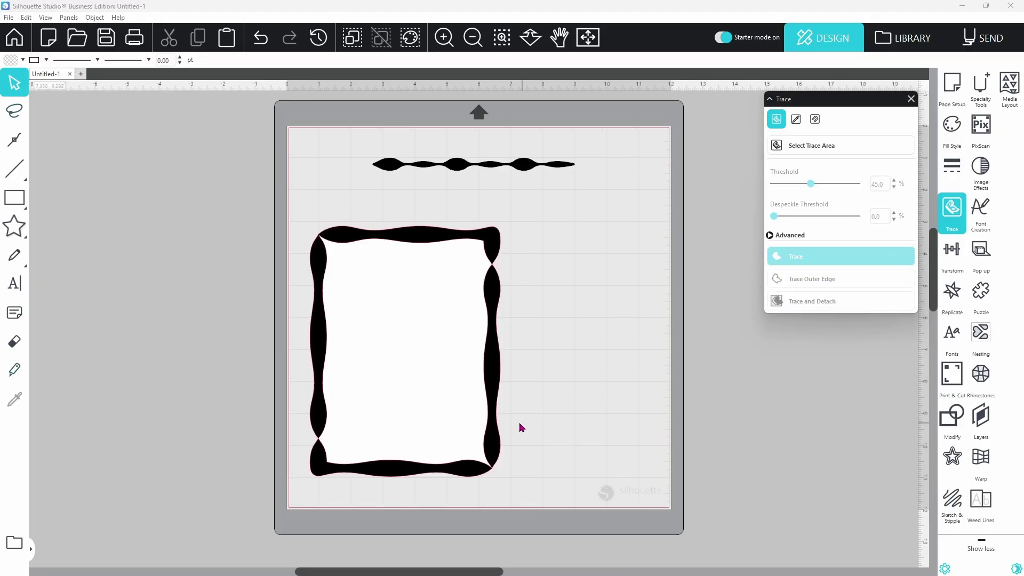
# Move the traced frame aside, fill it black, and bring it back onto the page.
pyautogui.moveTo(491, 419)
pyautogui.mouseDown()
pyautogui.moveTo(306, 427)
pyautogui.moveTo(397, 425)
pyautogui.mouseUp()
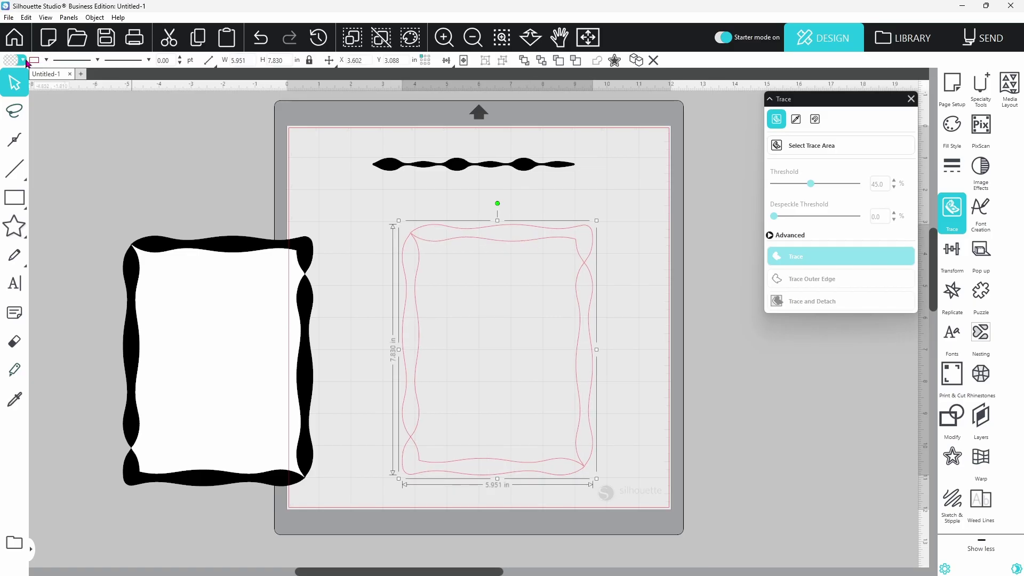
pyautogui.click(24, 61)
pyautogui.click(22, 76)
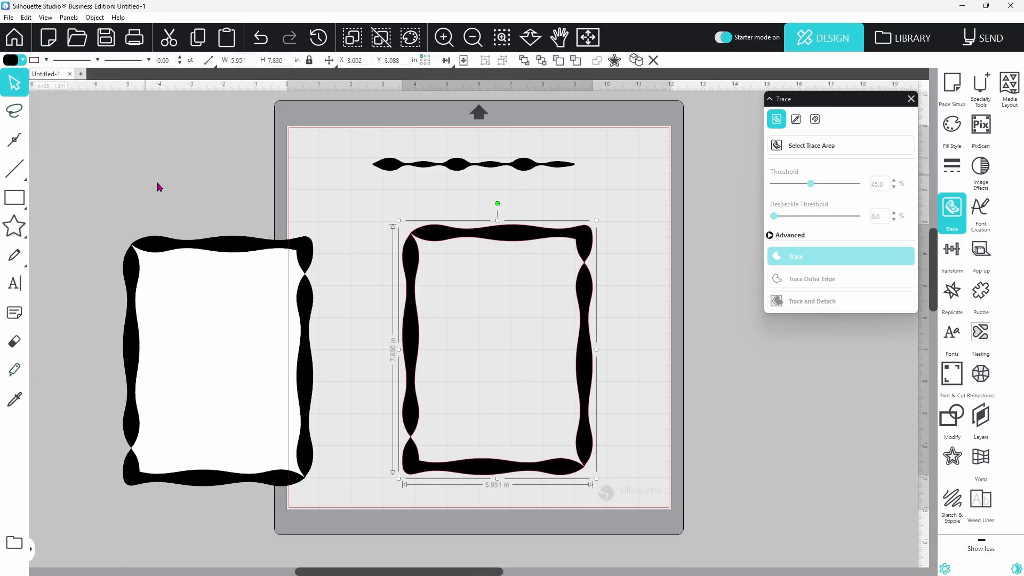
pyautogui.moveTo(239, 246); pyautogui.dragTo(305, 242)
# Place both frames side by side, shrink them to fit, and preview their cut lines.
pyautogui.keyDown('shift'); pyautogui.click(451, 243); pyautogui.keyUp('shift')
pyautogui.moveTo(451, 242); pyautogui.dragTo(523, 248)
pyautogui.moveTo(668, 229); pyautogui.dragTo(645, 265)
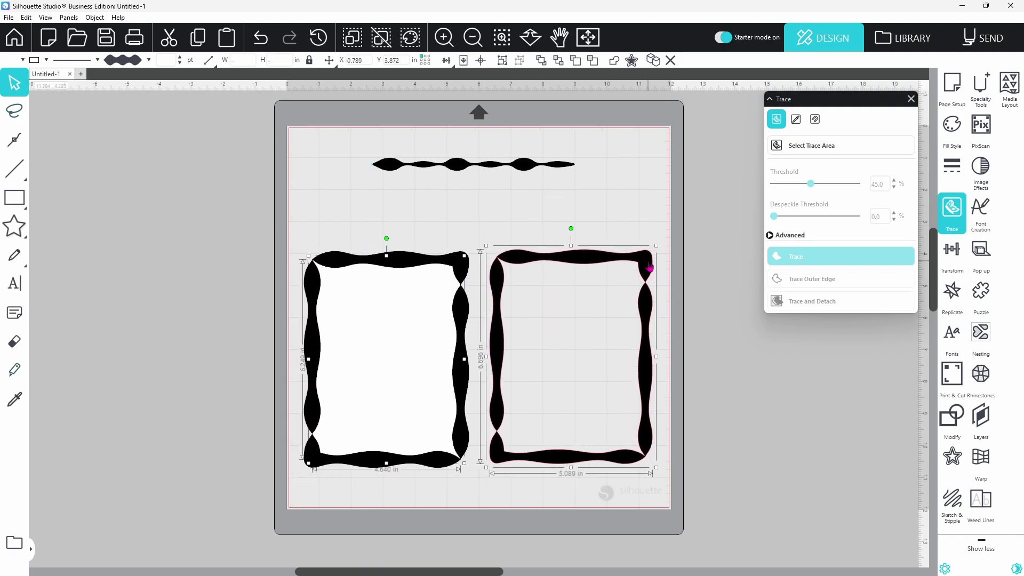
pyautogui.click(972, 48)
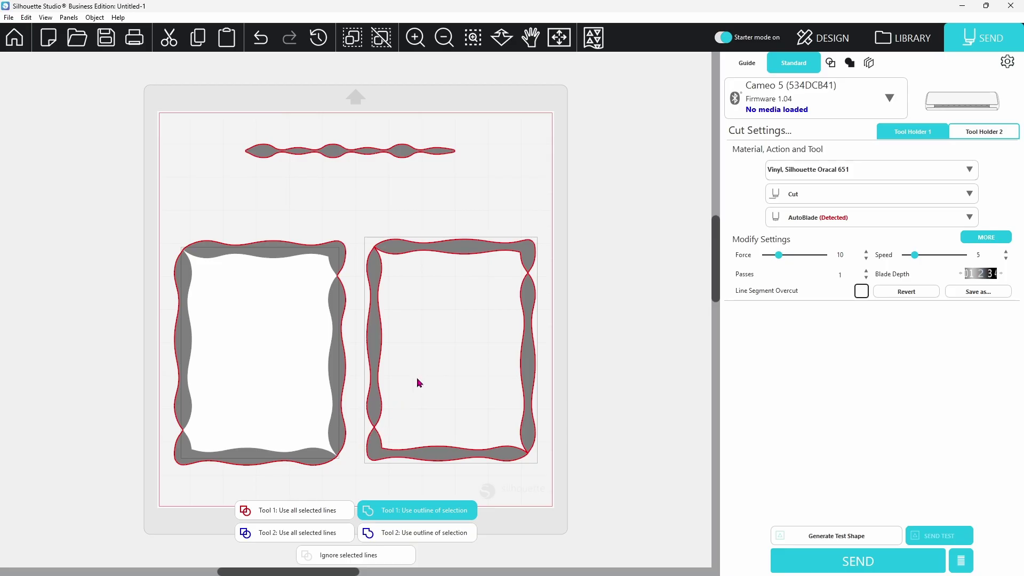
# Colour the left wavy frame's outline blue (#0061BF) using the Line Style custom colour spectrum.
pyautogui.click(823, 42)
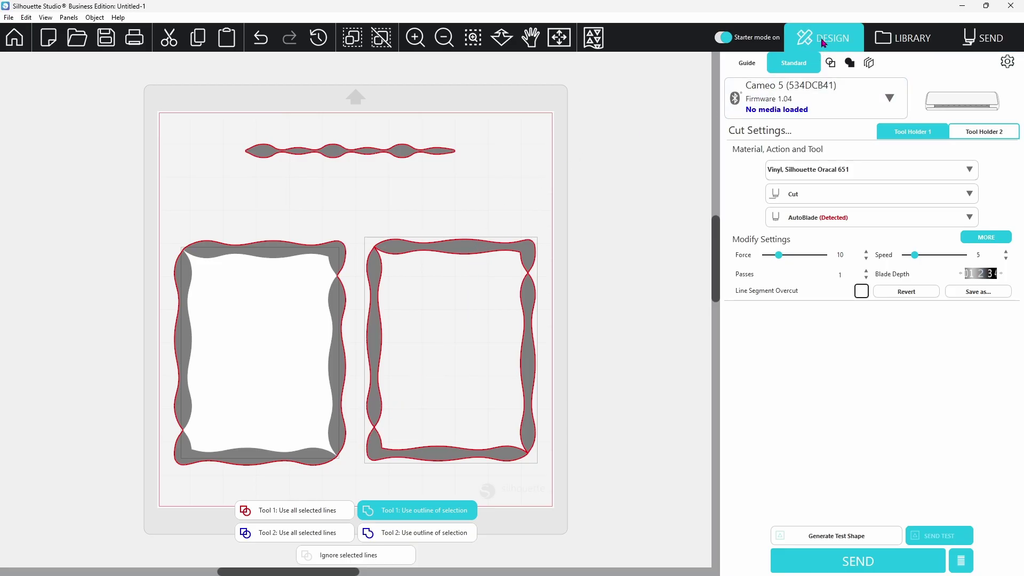
pyautogui.click(953, 166)
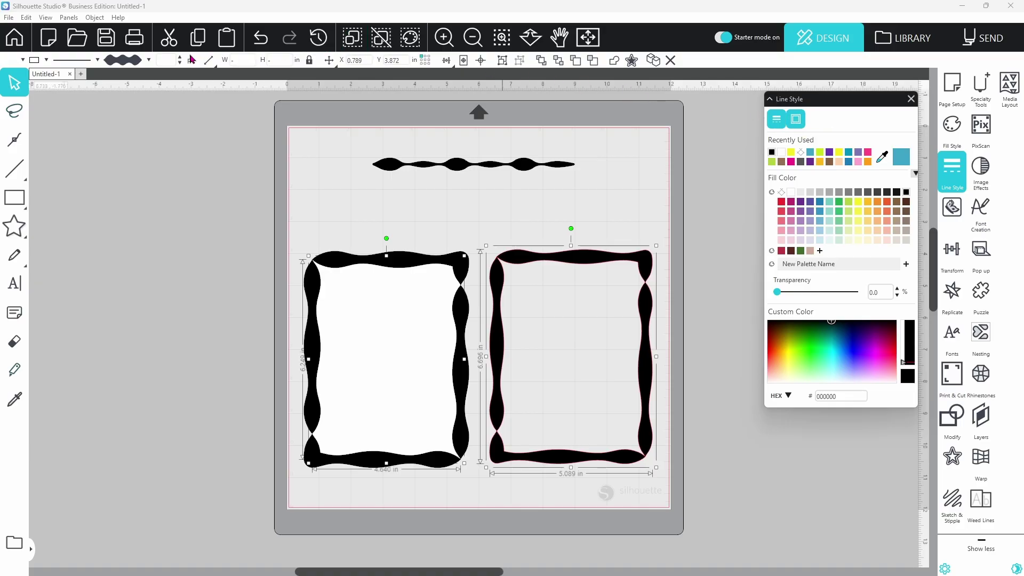
pyautogui.click(47, 64)
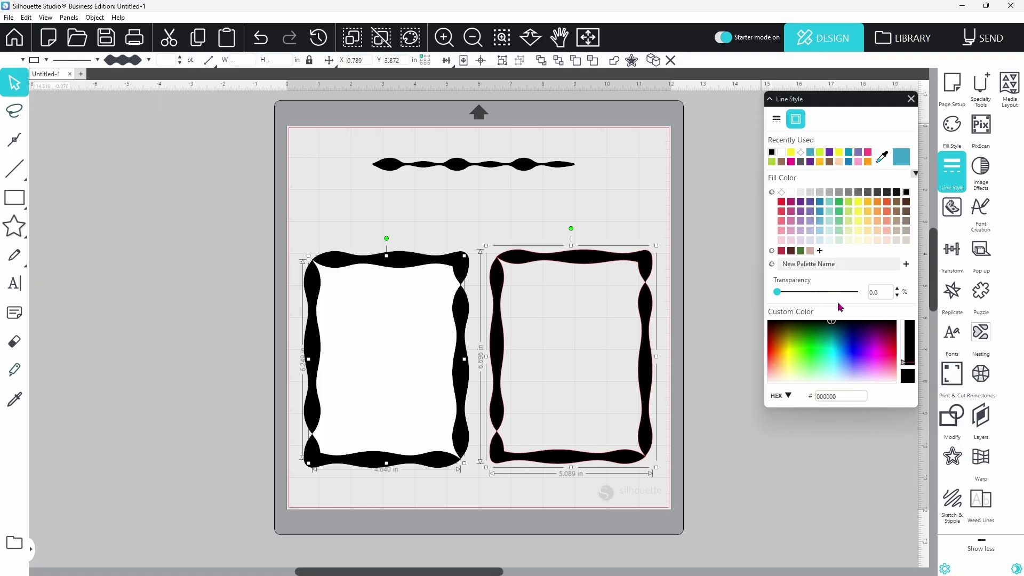
pyautogui.moveTo(832, 323); pyautogui.dragTo(842, 343)
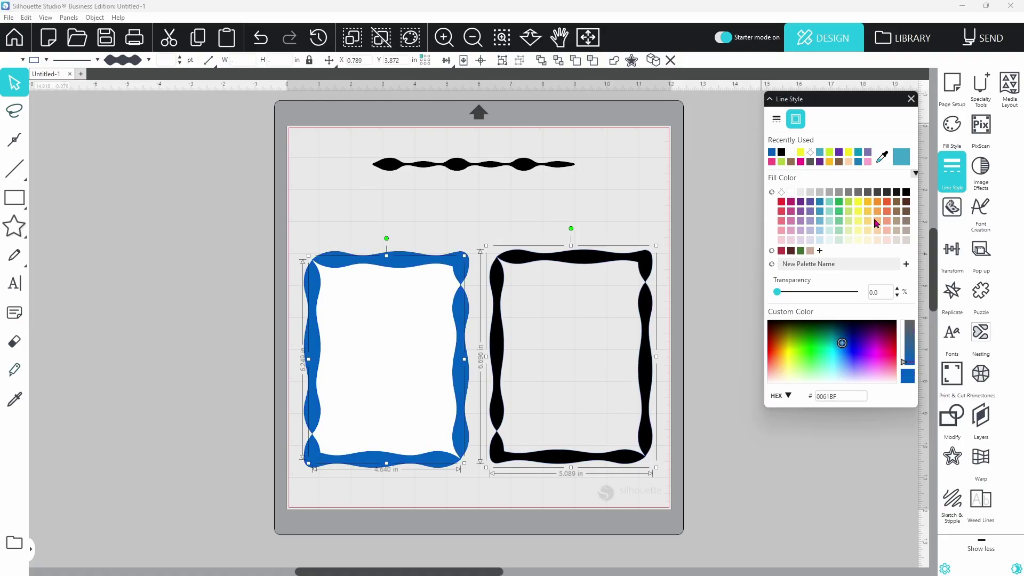